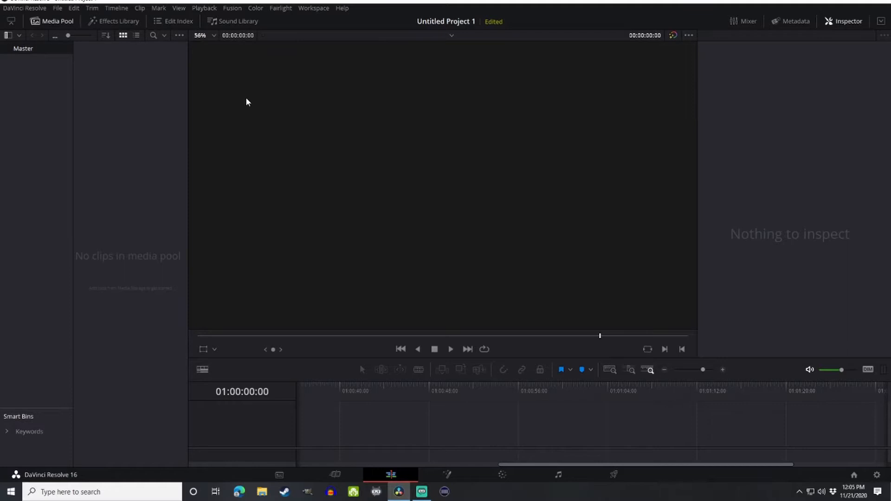
Step: Import the Ink_Drop video from the PCrate Effects folder into the media pool
{"action": "left_click", "coordinate": [57, 9]}
{"action": "mouse_move", "coordinate": [85, 95]}
{"action": "left_click", "coordinate": [215, 94]}
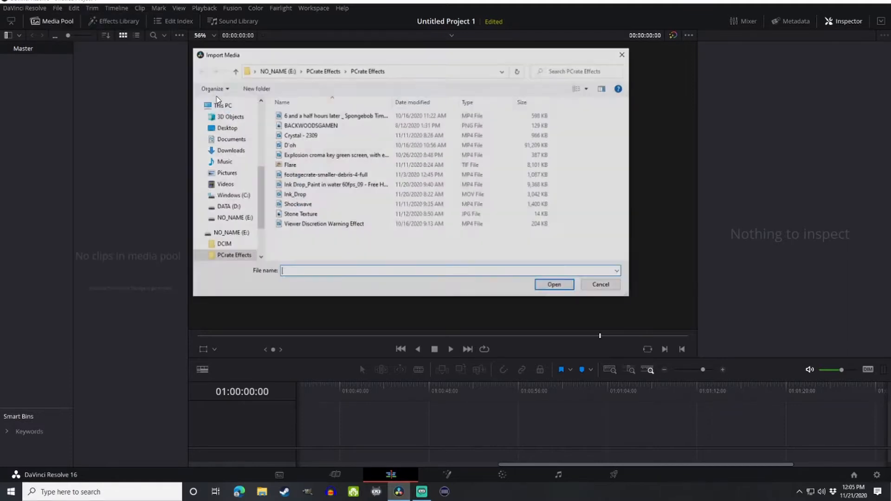
{"action": "left_click", "coordinate": [290, 195]}
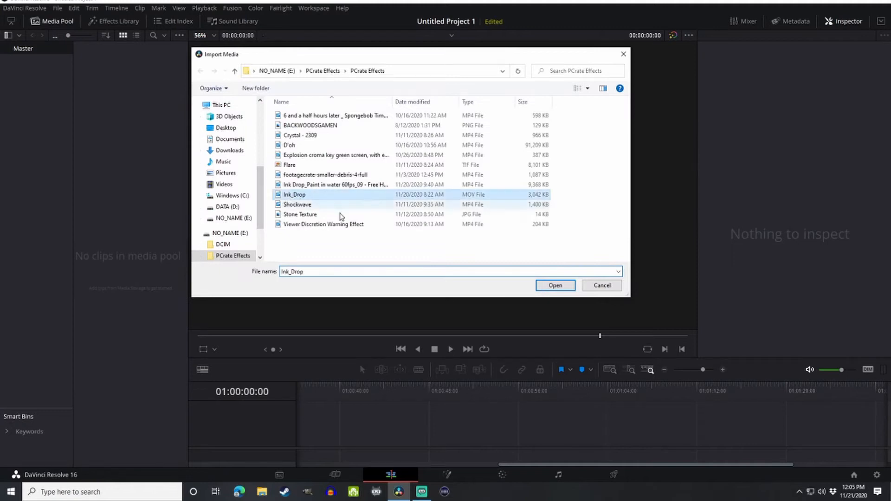
{"action": "left_click", "coordinate": [553, 285]}
{"action": "left_click", "coordinate": [467, 283]}
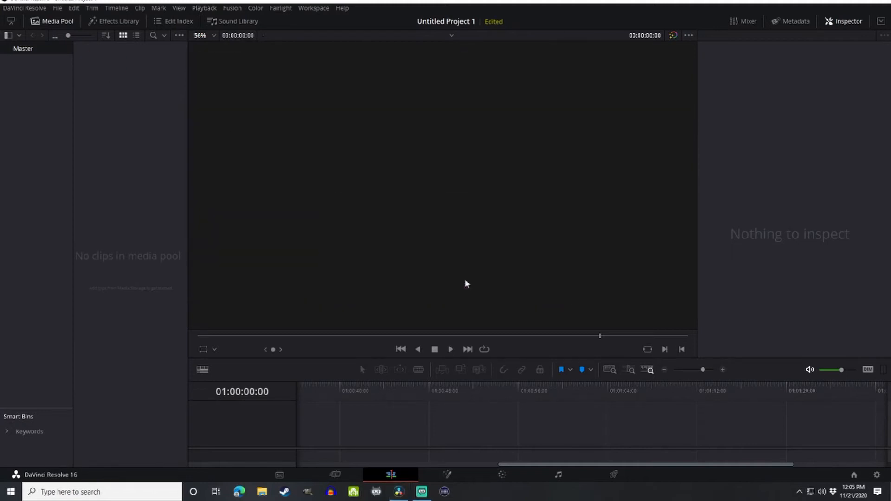
Step: Import the Beach sunset video from the Stock footage folder on the NO_NAME (E:) drive
{"action": "left_click", "coordinate": [58, 9]}
{"action": "mouse_move", "coordinate": [171, 95]}
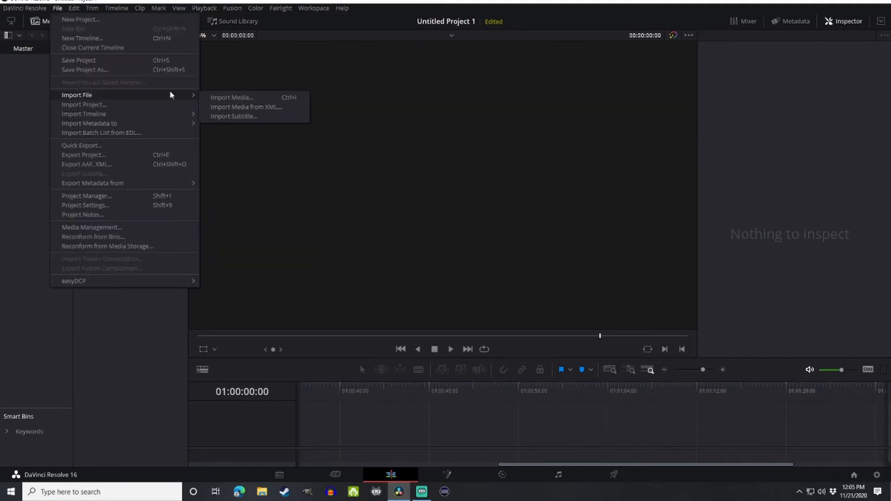
{"action": "left_click", "coordinate": [228, 98]}
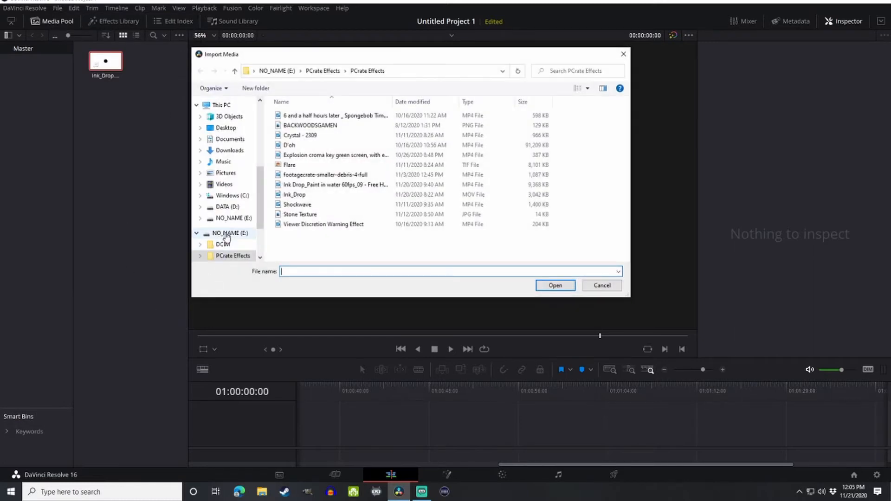
{"action": "left_click", "coordinate": [226, 234]}
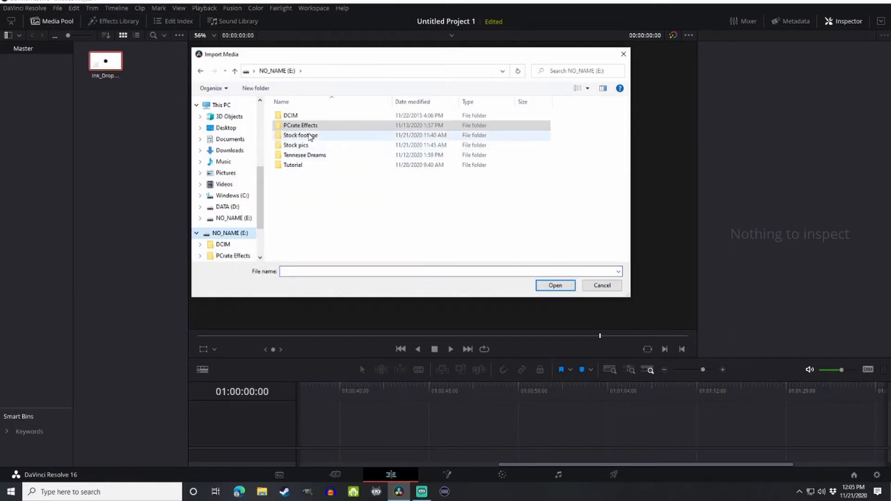
{"action": "left_click", "coordinate": [309, 137]}
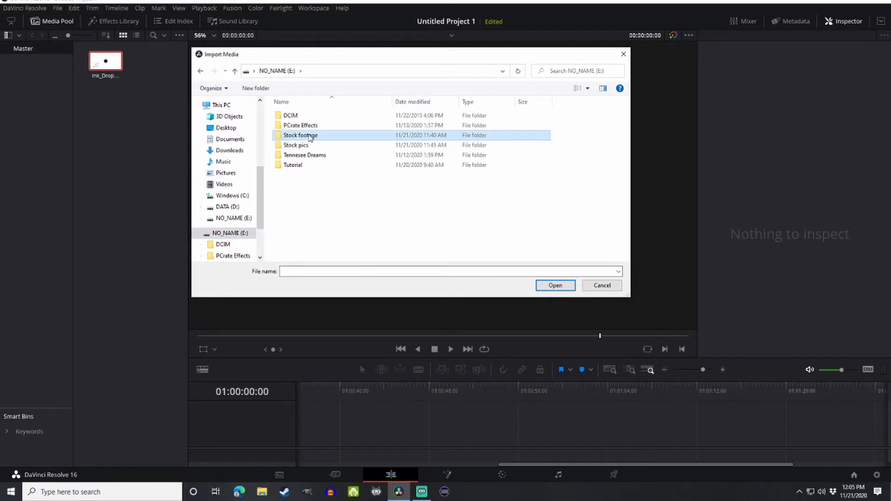
{"action": "double_click", "coordinate": [309, 136]}
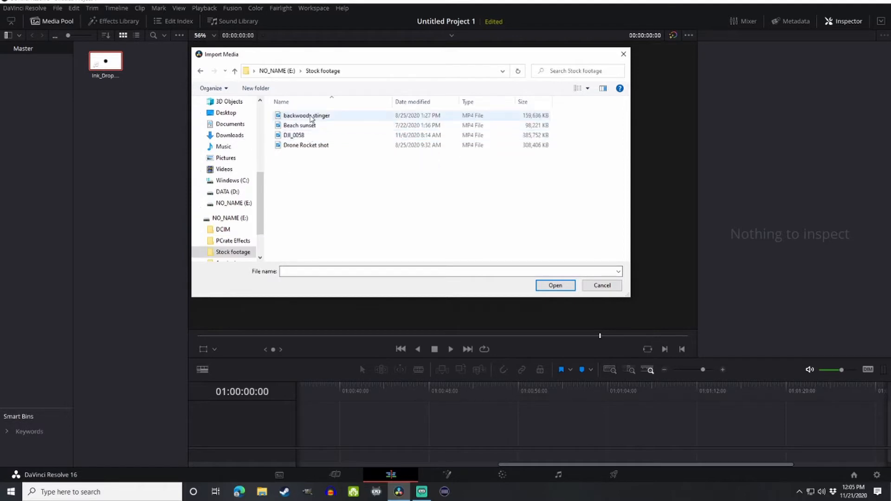
{"action": "left_click", "coordinate": [282, 126]}
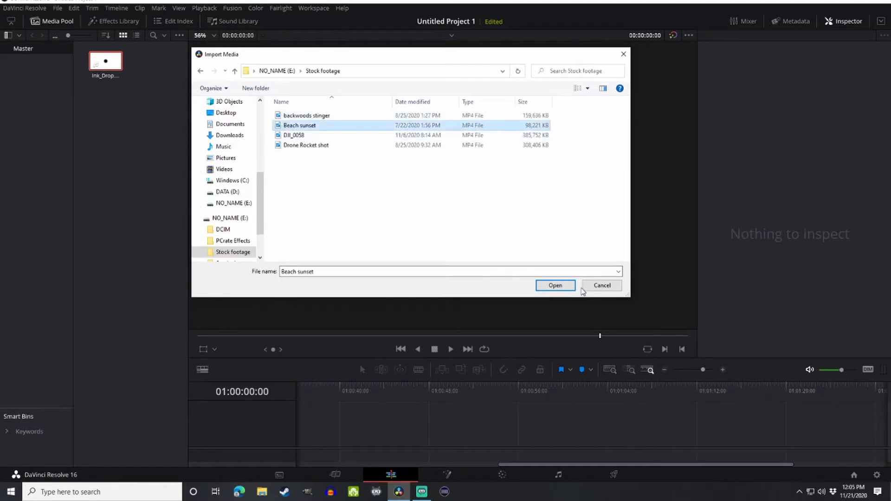
{"action": "left_click", "coordinate": [552, 284]}
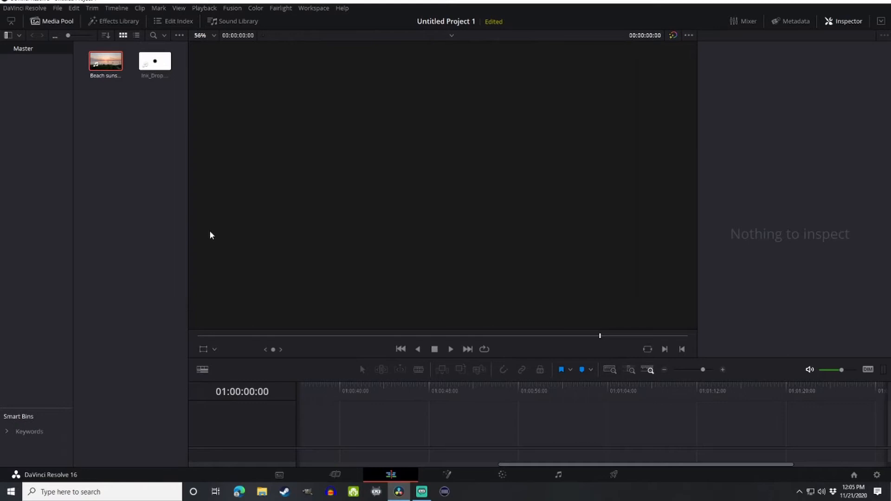
Step: Import the backwoods stinger video from the Stock footage folder
{"action": "left_click", "coordinate": [58, 7]}
{"action": "mouse_move", "coordinate": [195, 95]}
{"action": "left_click", "coordinate": [223, 96]}
{"action": "left_click", "coordinate": [307, 116]}
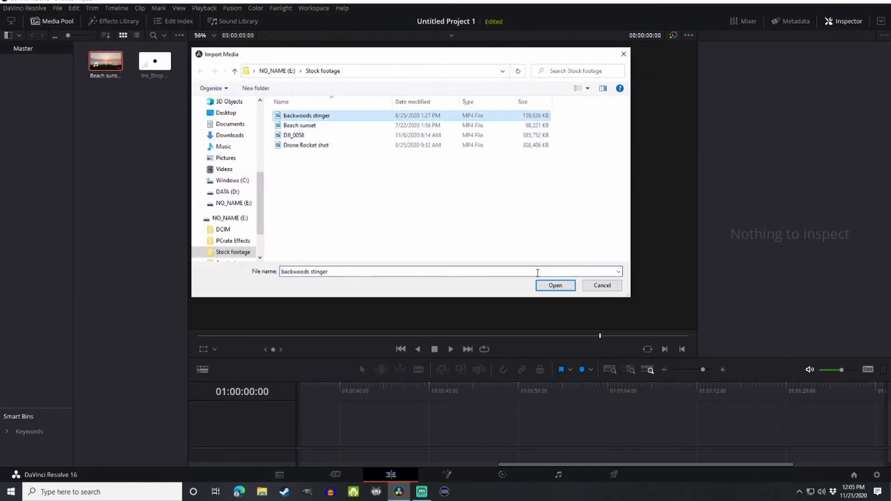
{"action": "left_click", "coordinate": [555, 286]}
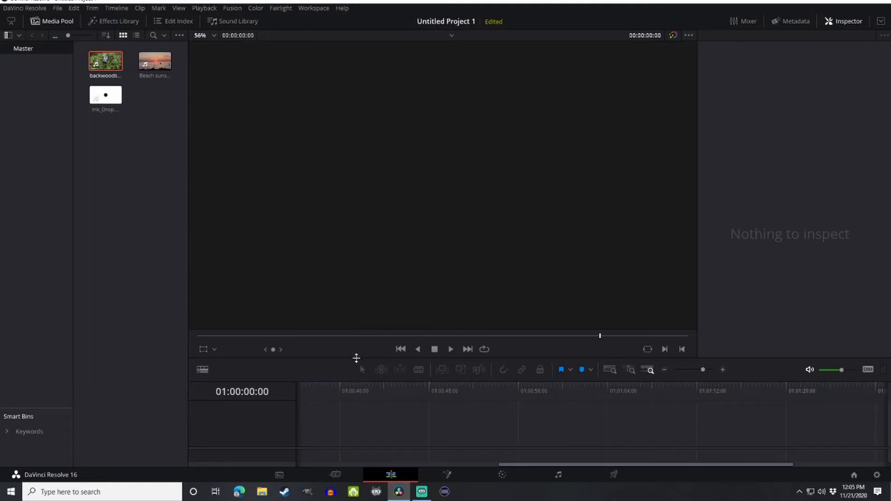
Step: Enlarge the timeline area and place Beach sunset on Video 1, followed directly by backwoods stinger
{"action": "left_click_drag", "start_coordinate": [356, 357], "coordinate": [347, 237]}
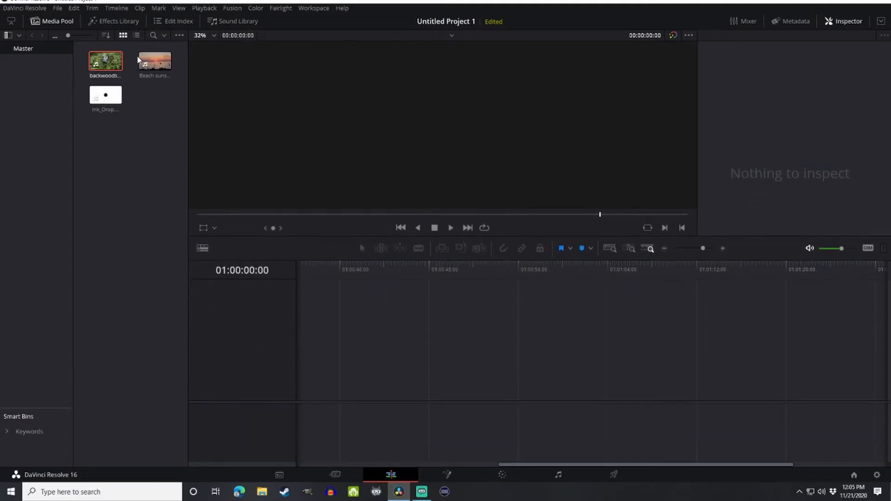
{"action": "left_click_drag", "start_coordinate": [138, 58], "coordinate": [300, 361]}
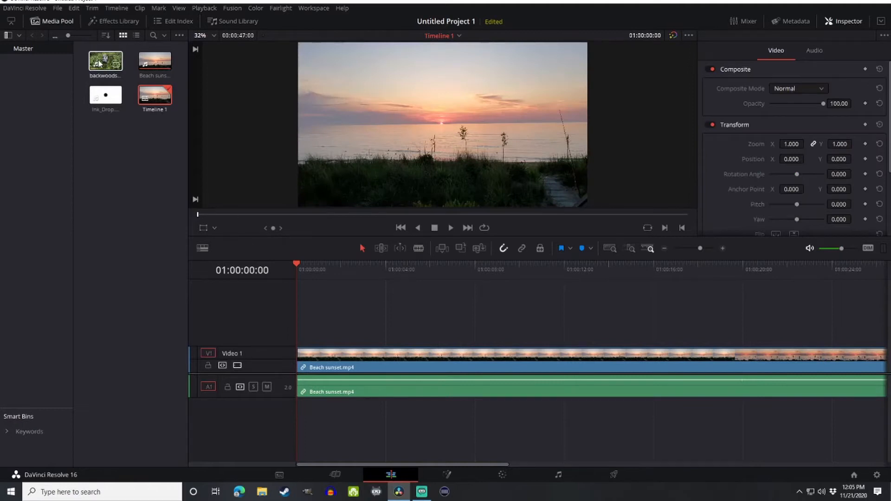
{"action": "left_click", "coordinate": [665, 248]}
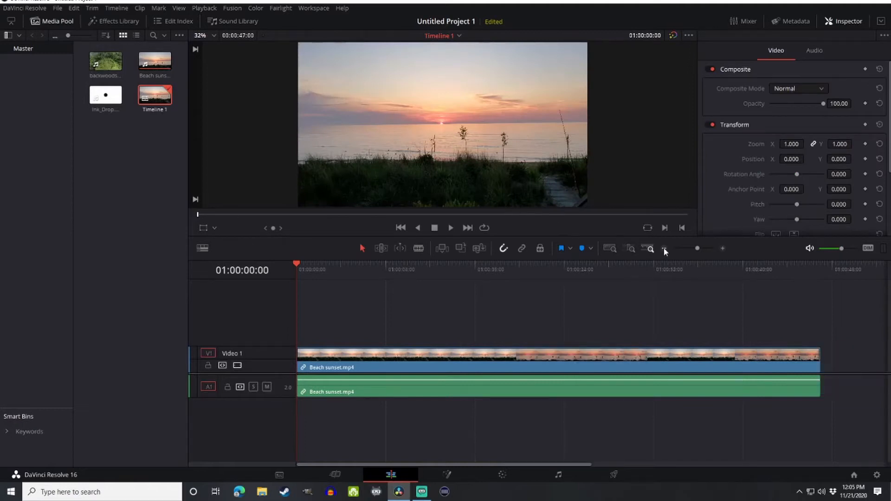
{"action": "left_click", "coordinate": [664, 250]}
{"action": "left_click_drag", "start_coordinate": [106, 60], "coordinate": [560, 366]}
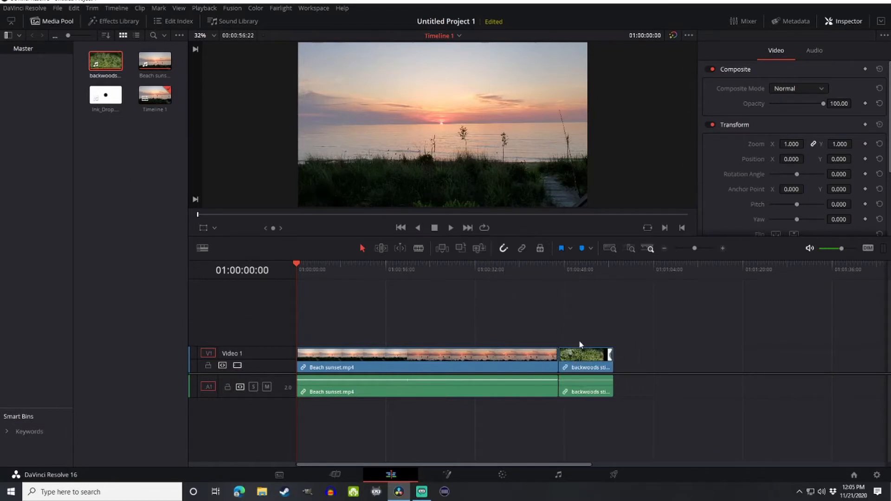
Step: Place Ink_Drop on Video 2 across the cut between the two clips and move the playhead to its start
{"action": "left_click_drag", "start_coordinate": [105, 96], "coordinate": [539, 320]}
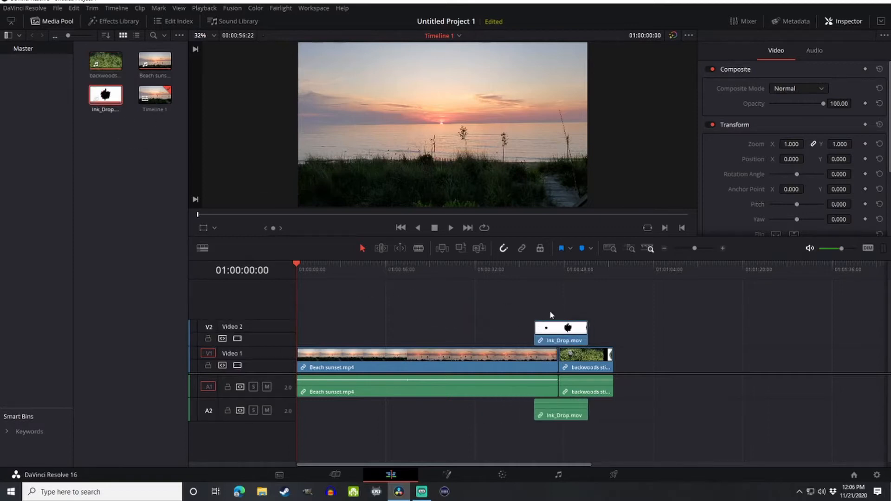
{"action": "left_click", "coordinate": [550, 336]}
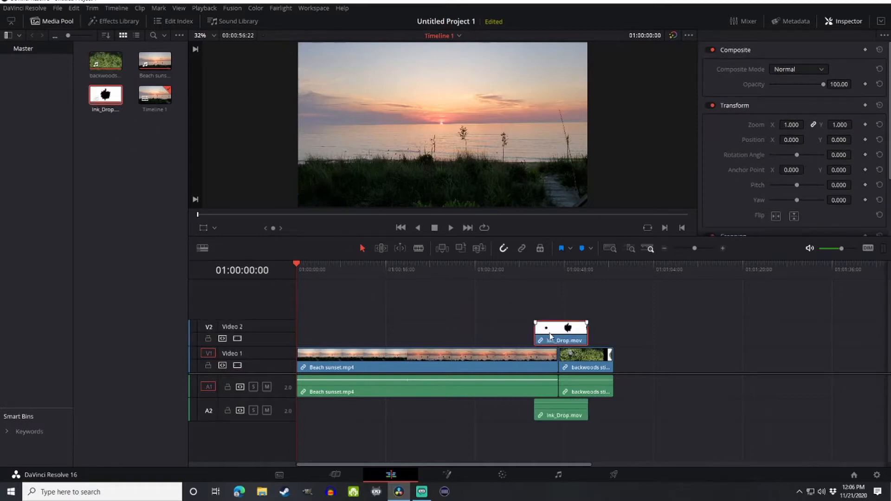
{"action": "double_click", "coordinate": [552, 336]}
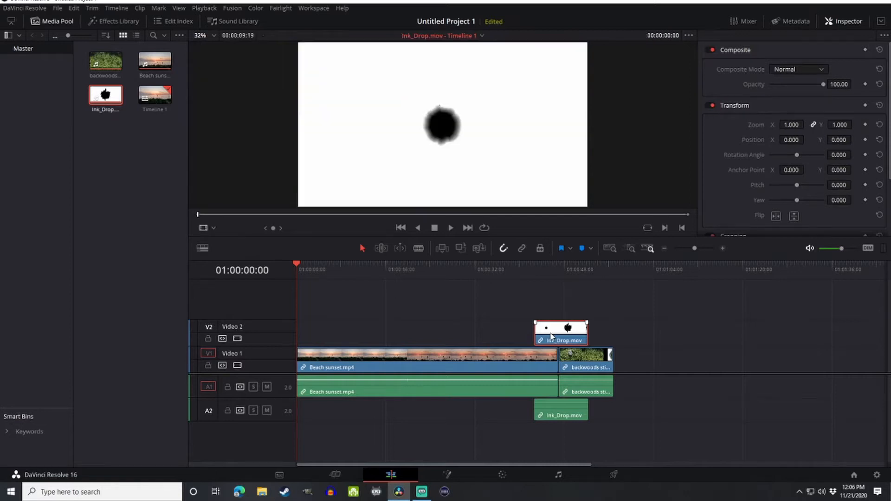
{"action": "left_click_drag", "start_coordinate": [301, 262], "coordinate": [538, 283]}
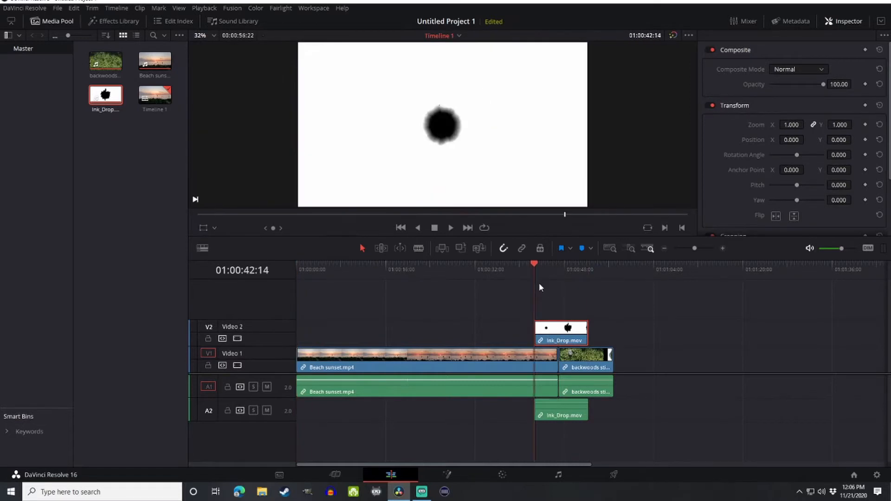
Step: Delete the audio of the Ink_Drop and backwoods stinger clips from the timeline
{"action": "left_click", "coordinate": [545, 416]}
{"action": "right_click", "coordinate": [546, 416]}
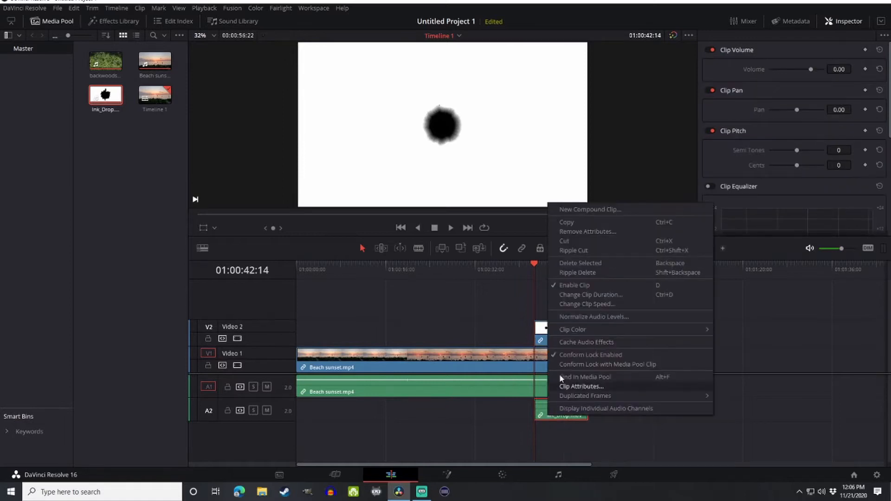
{"action": "left_click", "coordinate": [567, 264]}
{"action": "right_click", "coordinate": [581, 391]}
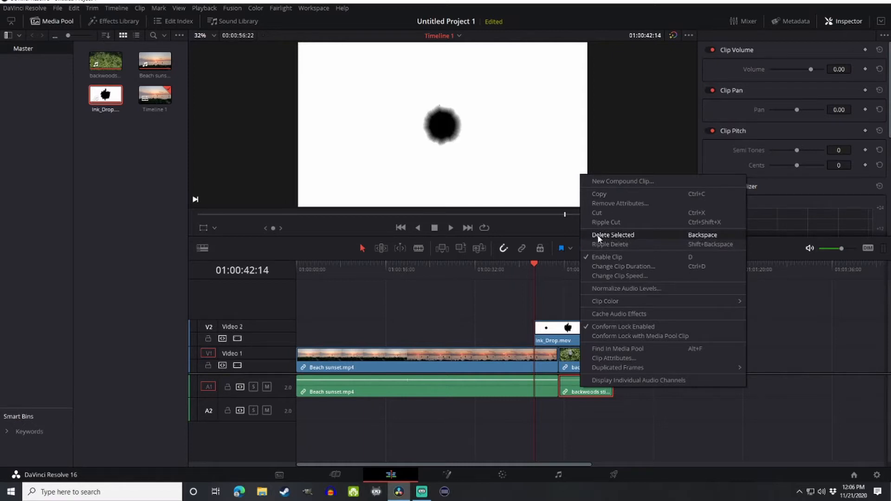
{"action": "left_click", "coordinate": [597, 235]}
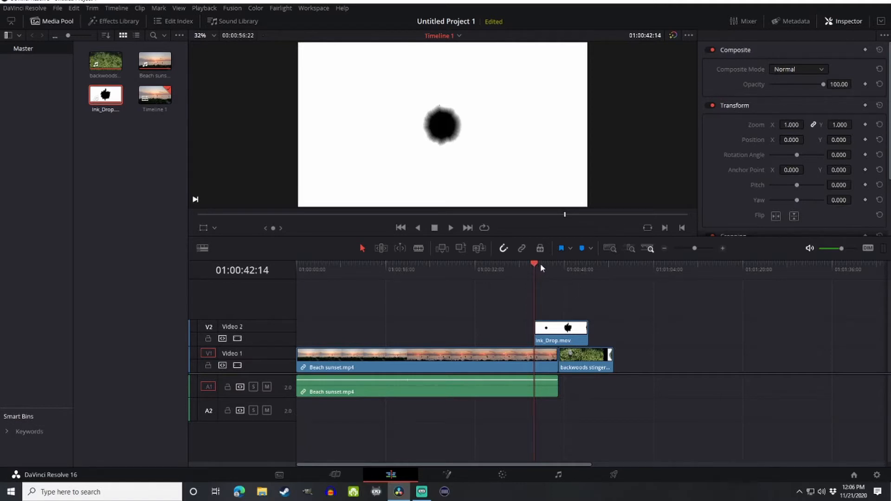
Step: Play through the Ink_Drop clip to review its animation, and return the playhead to the clip's start
{"action": "mouse_move", "coordinate": [541, 263]}
{"action": "left_mouse_down"}
{"action": "mouse_move", "coordinate": [564, 261]}
{"action": "mouse_move", "coordinate": [529, 268]}
{"action": "left_mouse_up"}
{"action": "left_click", "coordinate": [451, 228]}
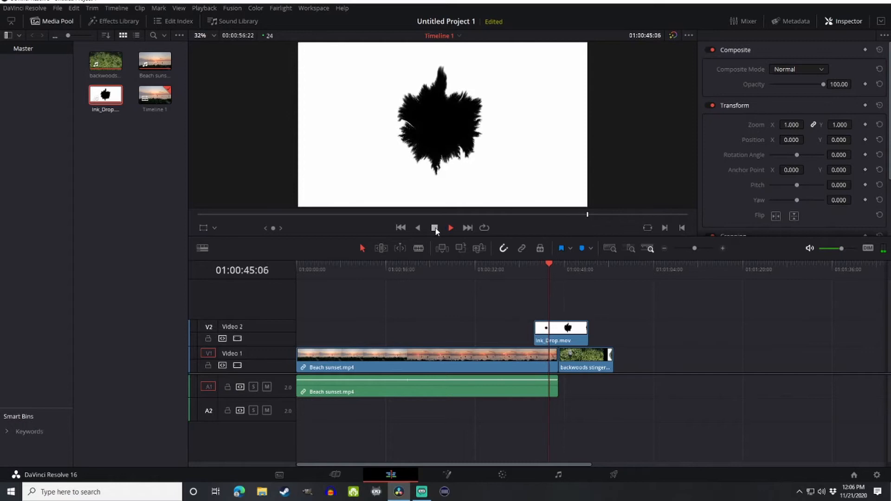
{"action": "left_click", "coordinate": [435, 228]}
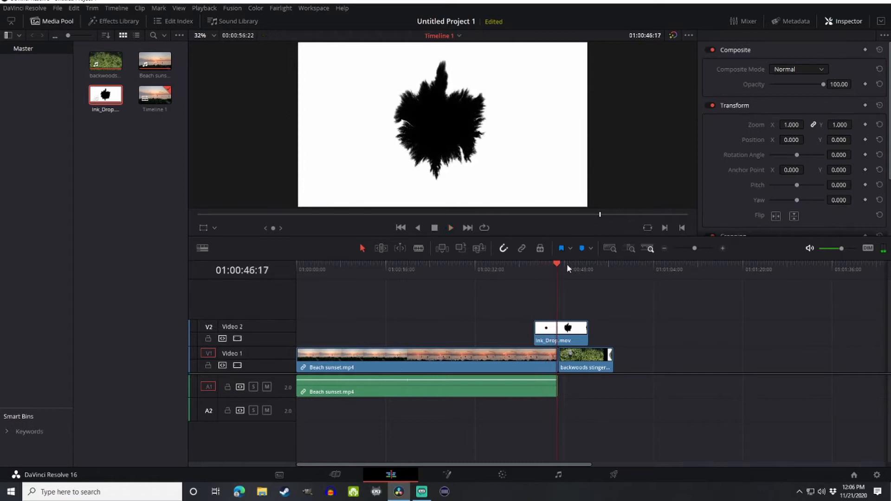
{"action": "left_click", "coordinate": [451, 228]}
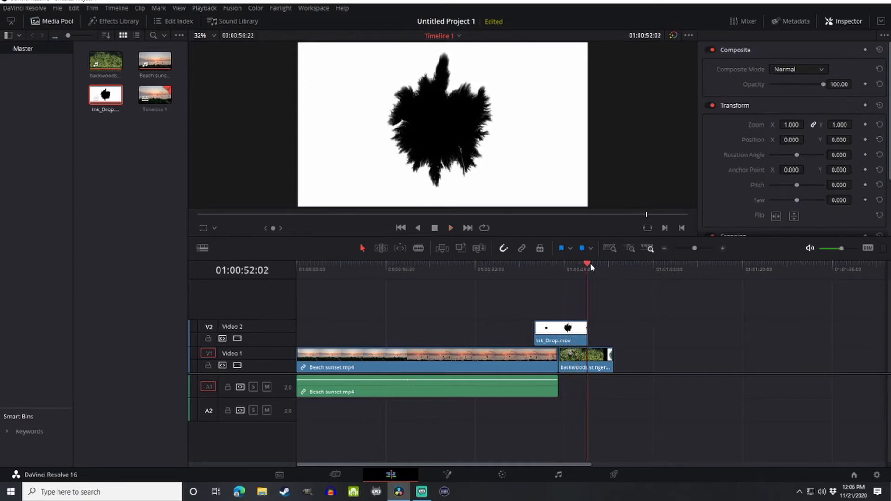
{"action": "left_click_drag", "start_coordinate": [588, 264], "coordinate": [535, 267]}
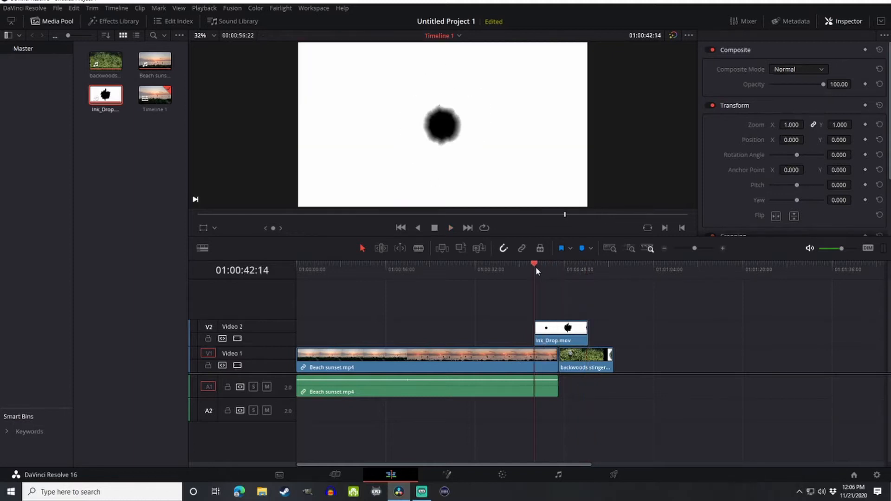
Step: Show the retime curve of the Ink_Drop clip and display Retime Speed instead of Retime Frame
{"action": "right_click", "coordinate": [557, 336]}
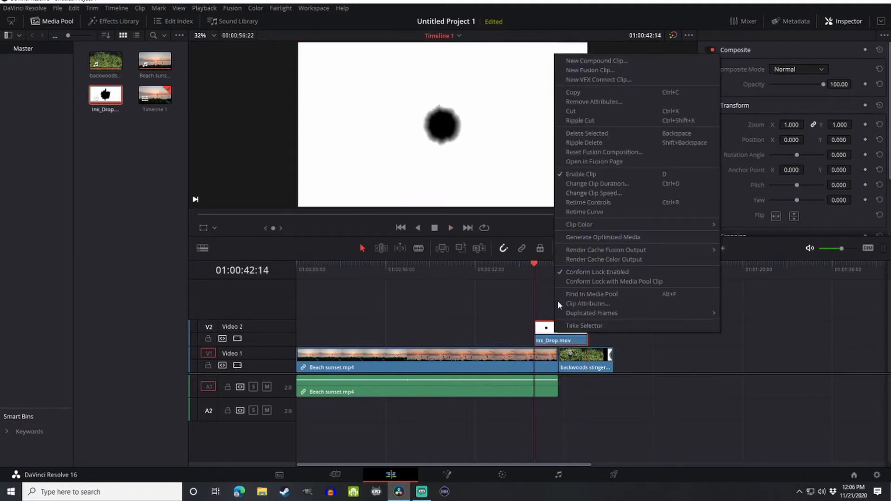
{"action": "left_click", "coordinate": [582, 212]}
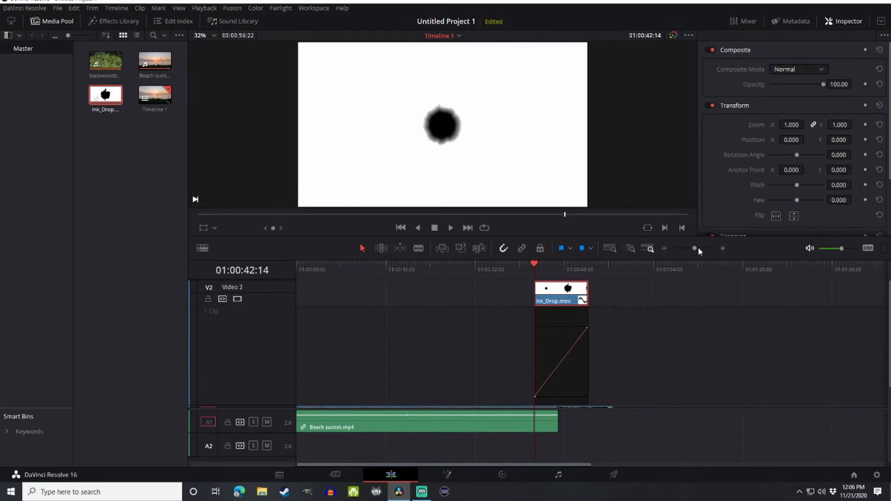
{"action": "left_click", "coordinate": [722, 249]}
{"action": "left_click", "coordinate": [721, 248]}
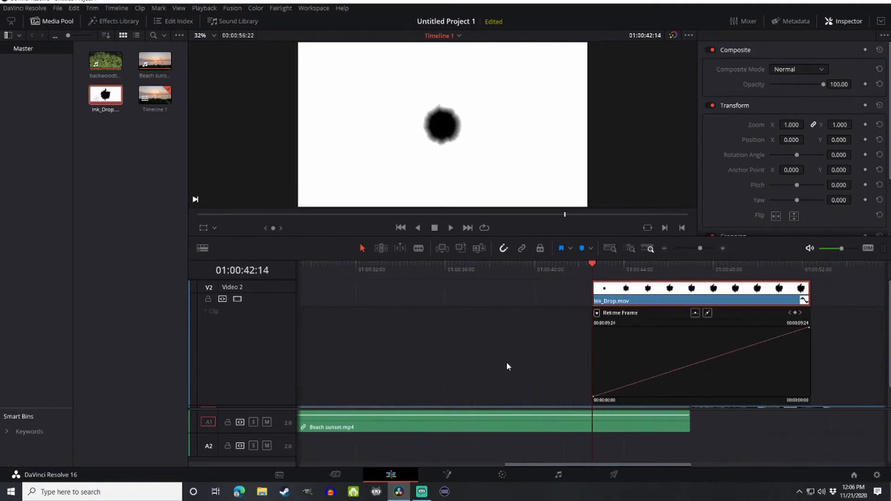
{"action": "left_click_drag", "start_coordinate": [478, 334], "coordinate": [351, 323]}
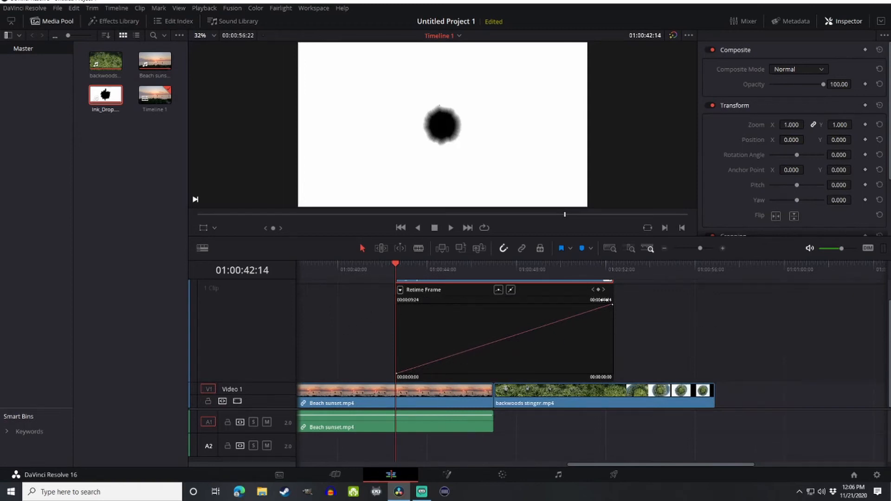
{"action": "mouse_move", "coordinate": [610, 305]}
{"action": "left_click", "coordinate": [400, 290]}
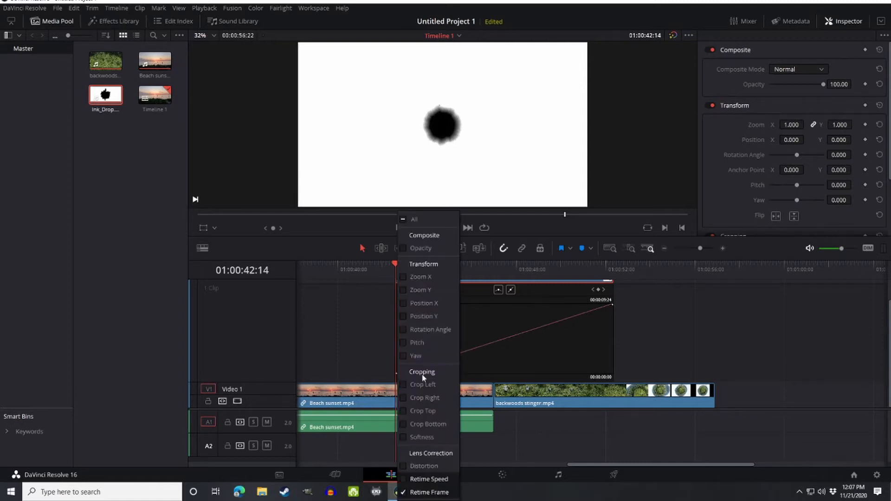
{"action": "left_click", "coordinate": [409, 480]}
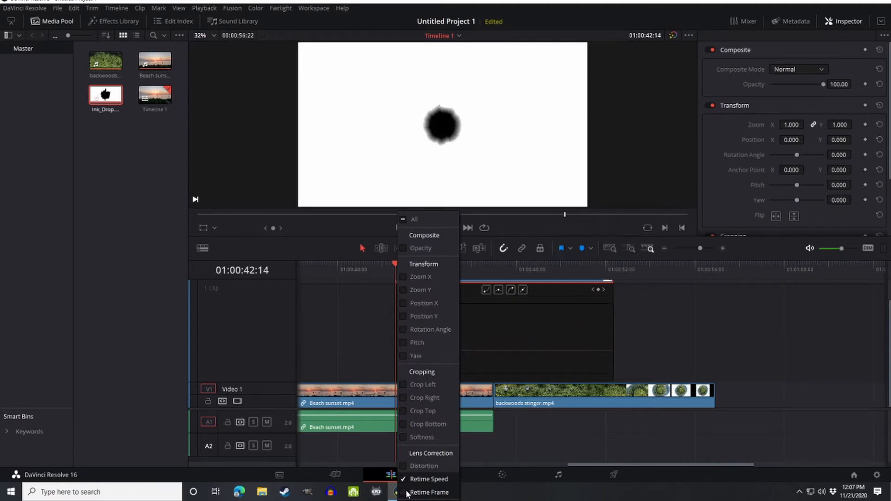
{"action": "left_click", "coordinate": [506, 318]}
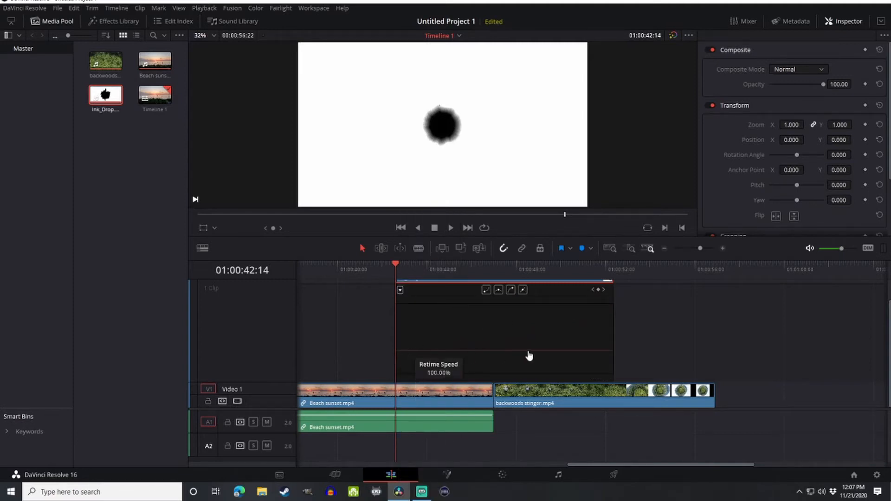
Step: Play the beginning of the Ink_Drop clip twice to judge the ink's growth, returning the playhead to the clip's start each time
{"action": "left_click", "coordinate": [450, 227]}
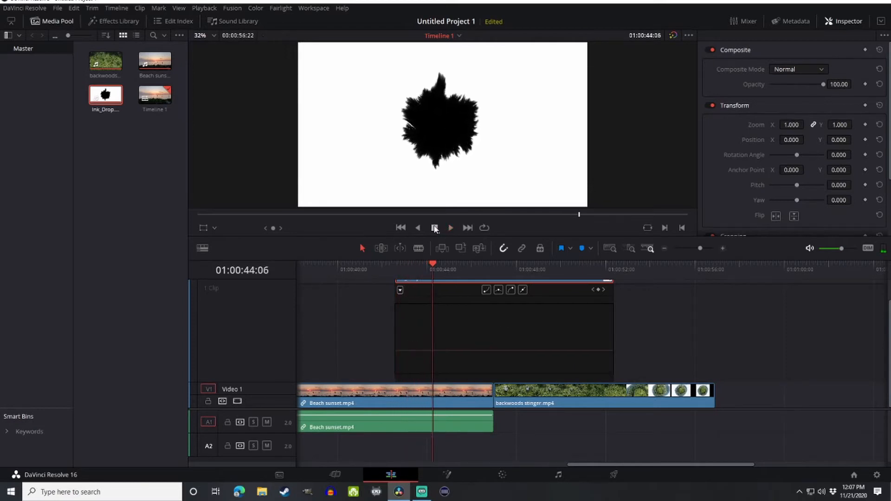
{"action": "mouse_move", "coordinate": [433, 265]}
{"action": "left_mouse_down"}
{"action": "mouse_move", "coordinate": [398, 263]}
{"action": "mouse_move", "coordinate": [596, 264]}
{"action": "mouse_move", "coordinate": [369, 279]}
{"action": "mouse_move", "coordinate": [378, 265]}
{"action": "mouse_move", "coordinate": [393, 269]}
{"action": "left_mouse_up"}
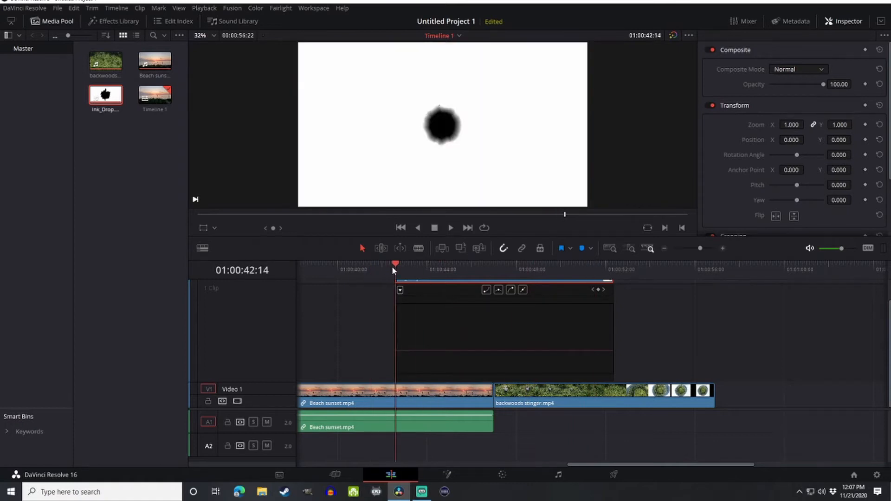
{"action": "left_click", "coordinate": [450, 228]}
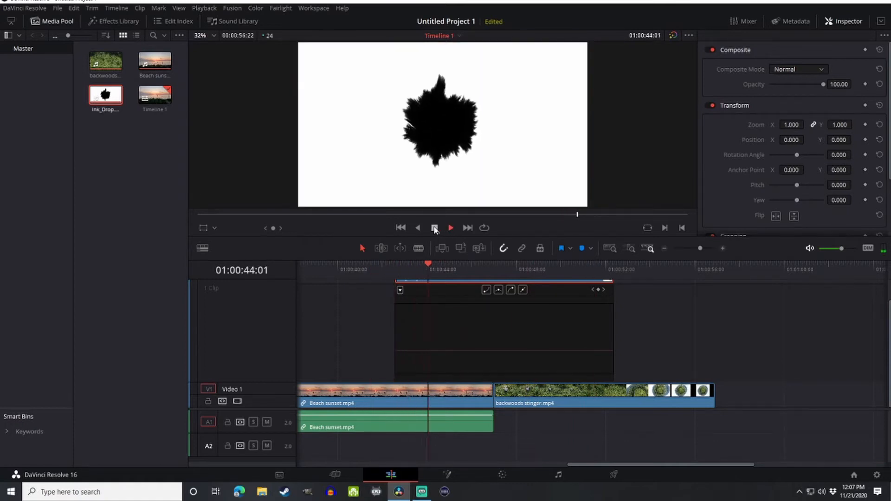
{"action": "left_click", "coordinate": [435, 228]}
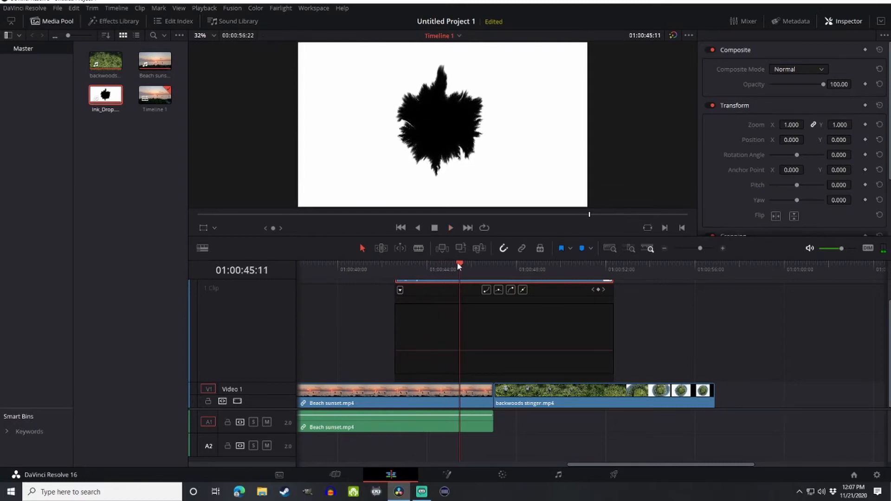
{"action": "left_click_drag", "start_coordinate": [458, 261], "coordinate": [396, 267]}
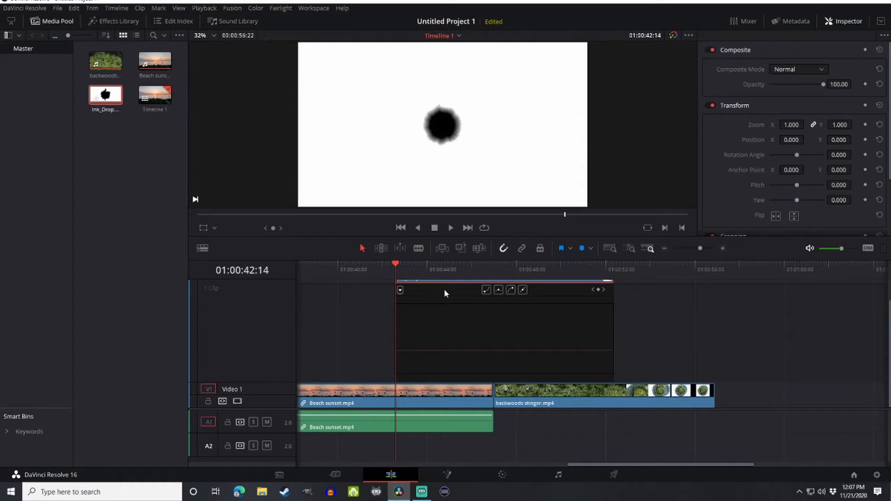
Step: Add a Retime Speed keyframe to the Ink_Drop clip at 01:00:43:22 and give it a smooth curve
{"action": "left_click", "coordinate": [450, 228]}
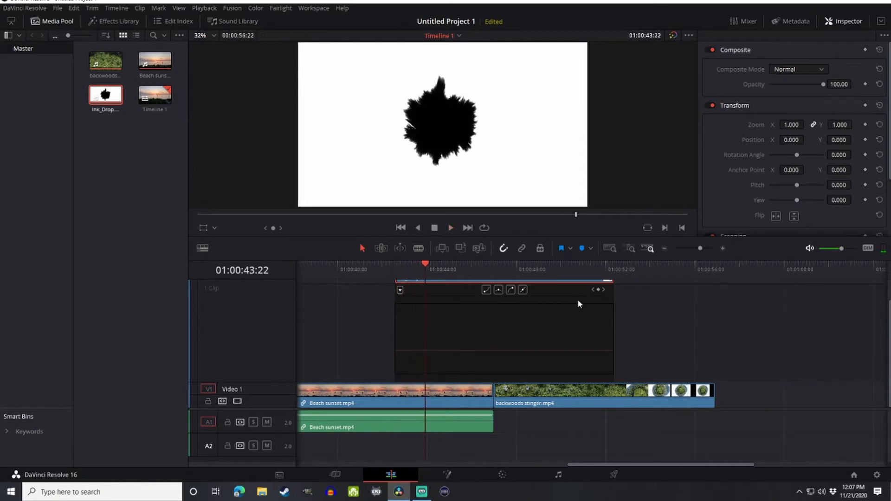
{"action": "left_click", "coordinate": [425, 351]}
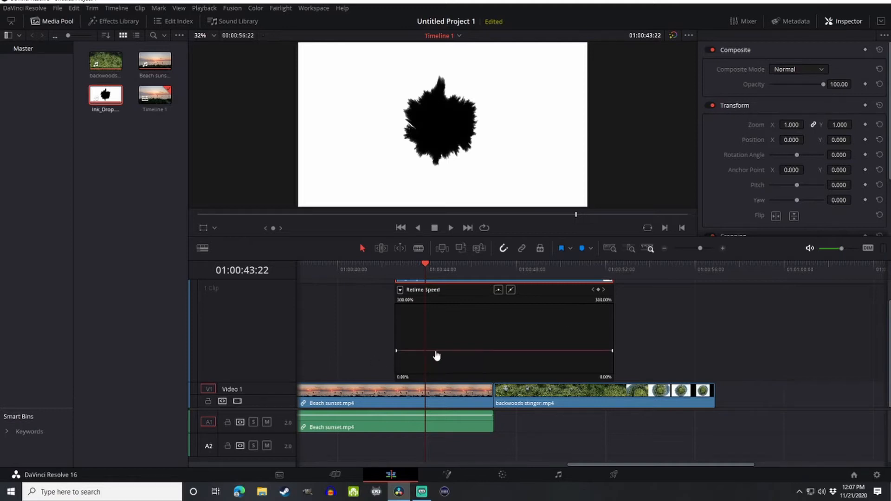
{"action": "left_click", "coordinate": [598, 291]}
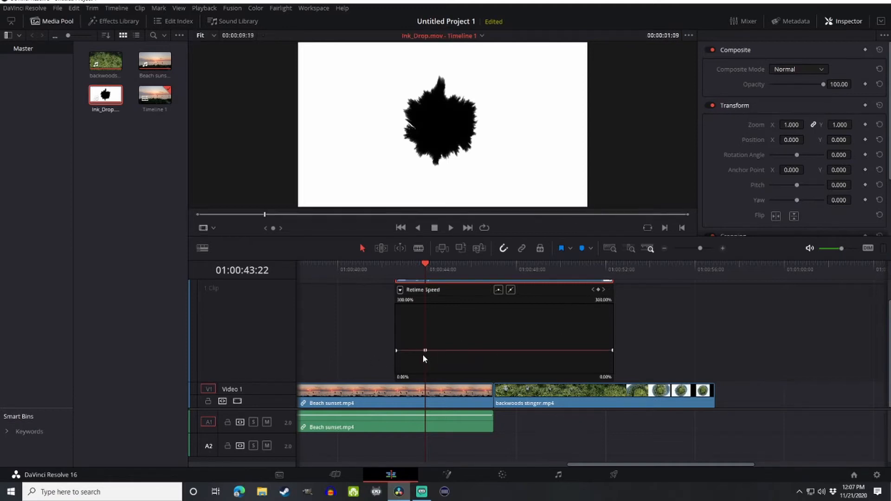
{"action": "left_click", "coordinate": [457, 350]}
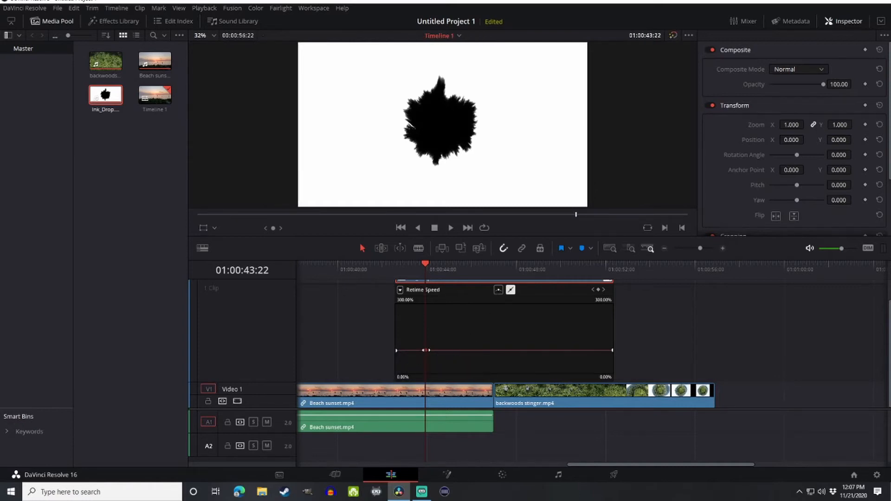
{"action": "left_click", "coordinate": [498, 289]}
Step: Raise the Ink_Drop clip's retime speed after the keyframe to about 453%
{"action": "left_click_drag", "start_coordinate": [439, 350], "coordinate": [449, 76]}
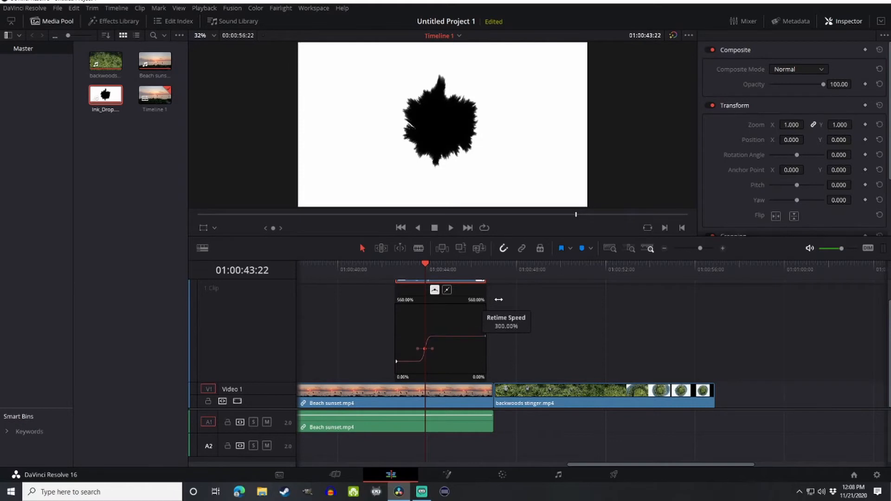
{"action": "left_click", "coordinate": [457, 337]}
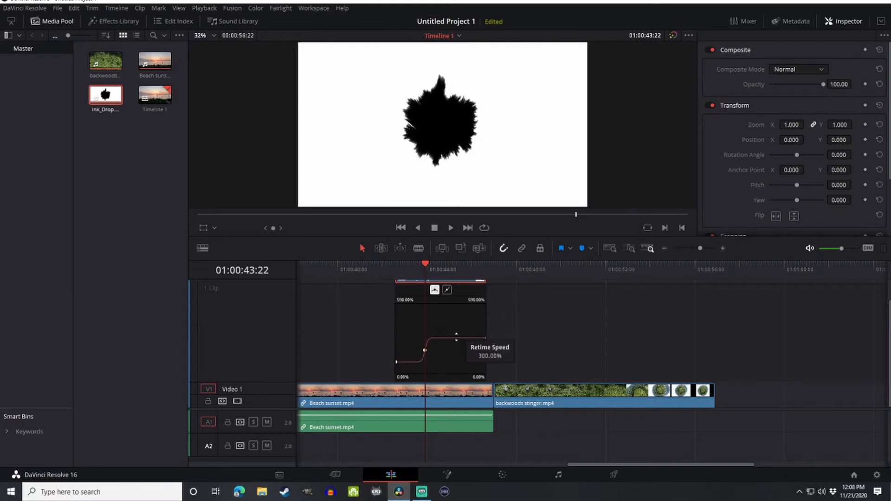
{"action": "left_click_drag", "start_coordinate": [456, 337], "coordinate": [456, 320]}
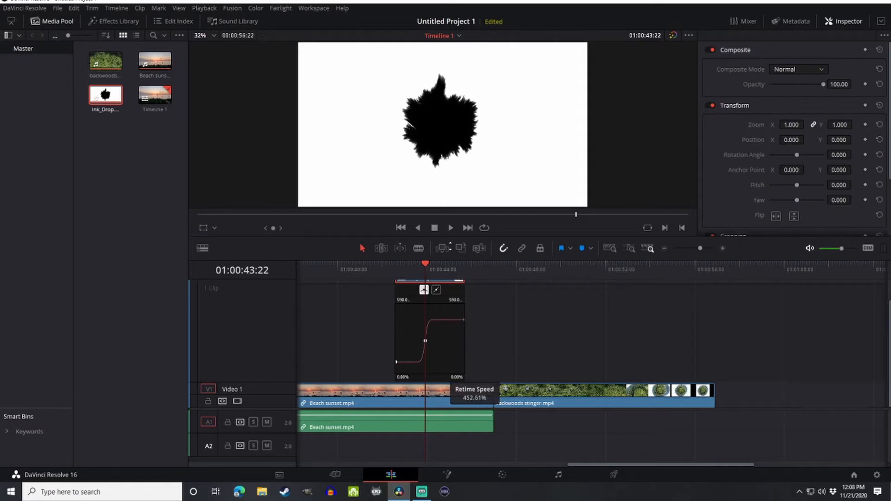
{"action": "left_click_drag", "start_coordinate": [457, 320], "coordinate": [456, 320]}
Step: Play the retimed Ink_Drop clip from its start to review the speed change
{"action": "left_click_drag", "start_coordinate": [450, 247], "coordinate": [400, 264]}
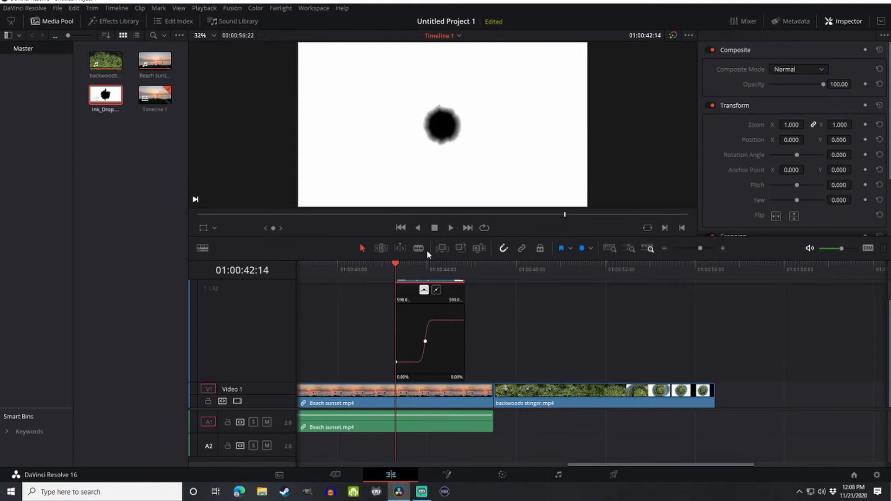
{"action": "left_click", "coordinate": [451, 227]}
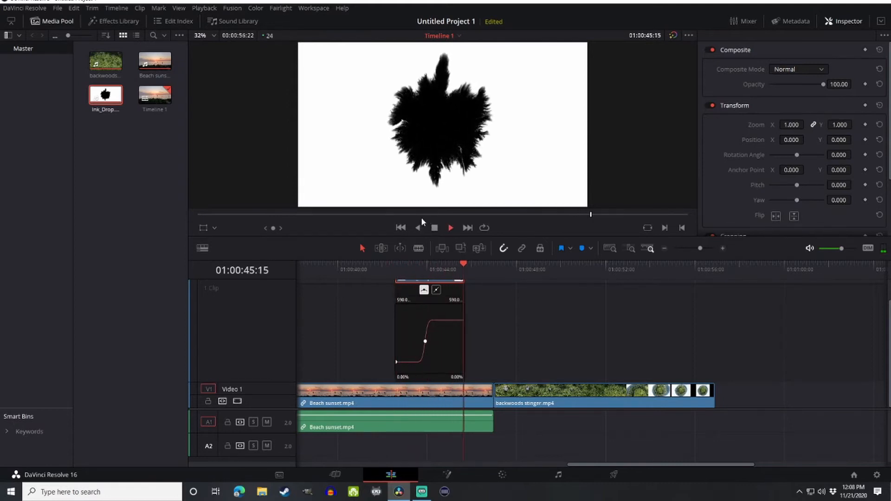
{"action": "left_click", "coordinate": [435, 228]}
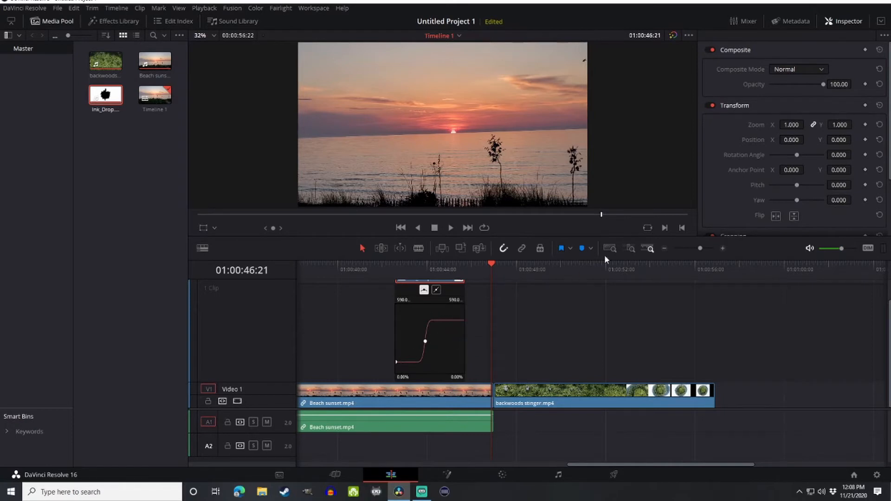
Step: Move the playhead to the speed keyframe and hide both retime curves, Retime Speed and Retime Frame, on the Ink_Drop clip
{"action": "left_click", "coordinate": [723, 248]}
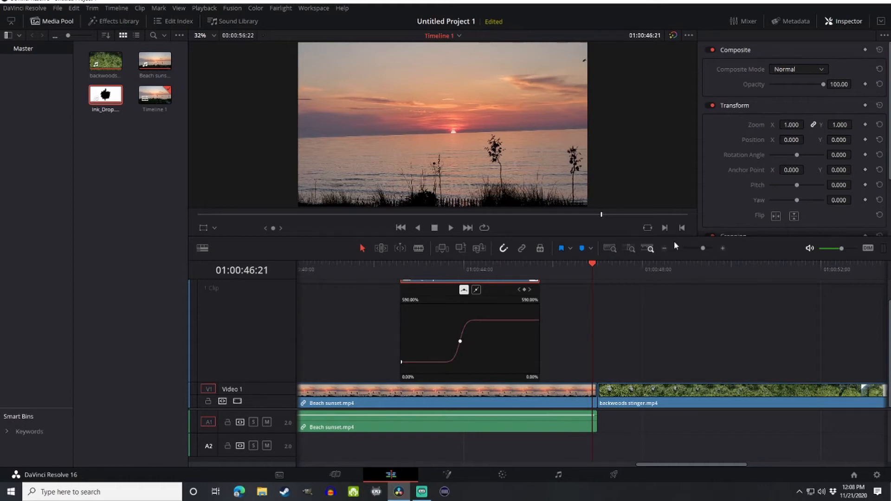
{"action": "left_click", "coordinate": [723, 248]}
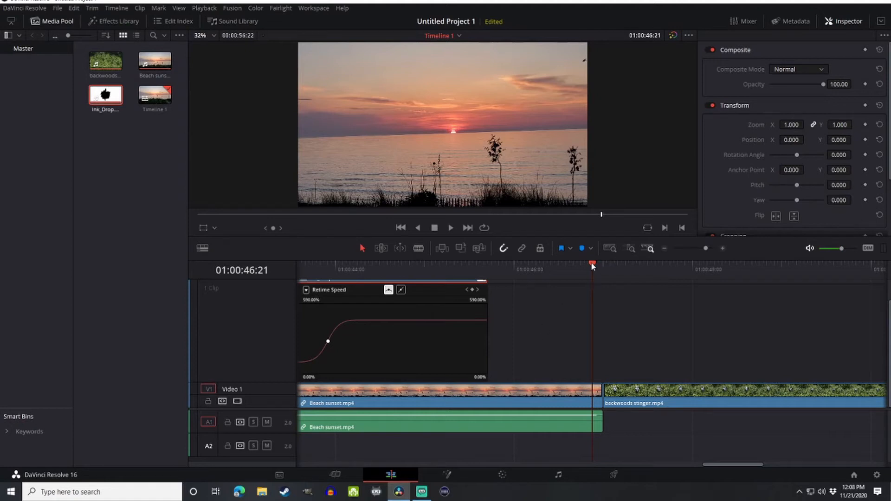
{"action": "left_click_drag", "start_coordinate": [592, 265], "coordinate": [328, 264]}
{"action": "left_click_drag", "start_coordinate": [538, 328], "coordinate": [697, 308]}
{"action": "left_click", "coordinate": [376, 290]}
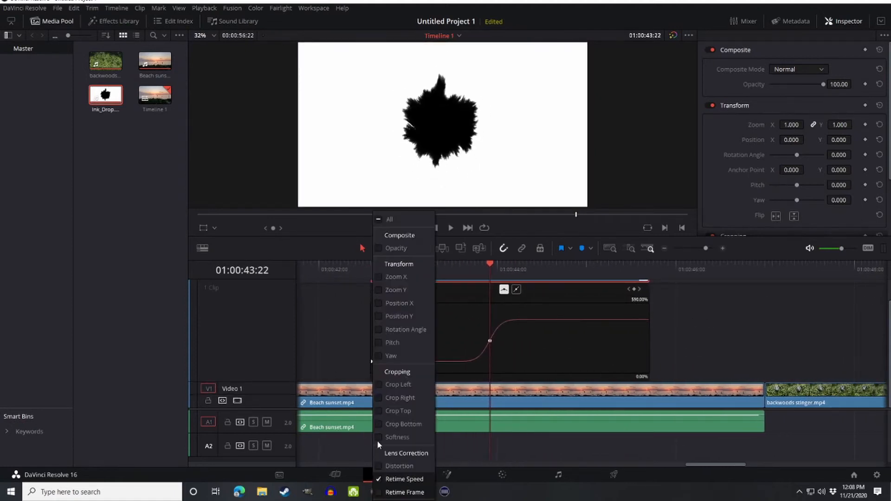
{"action": "left_click", "coordinate": [380, 492]}
{"action": "left_click", "coordinate": [687, 291]}
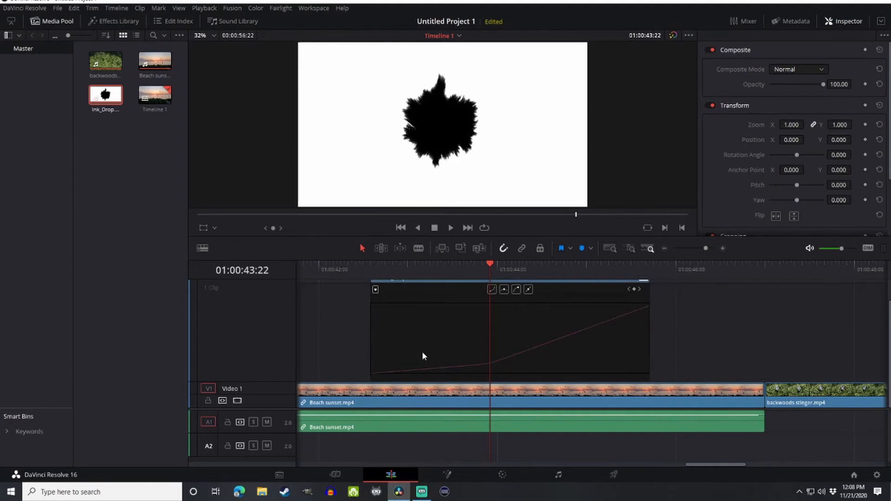
{"action": "scroll", "coordinate": [428, 344], "scroll_direction": "up", "scroll_amount": 2}
{"action": "left_click", "coordinate": [376, 308]}
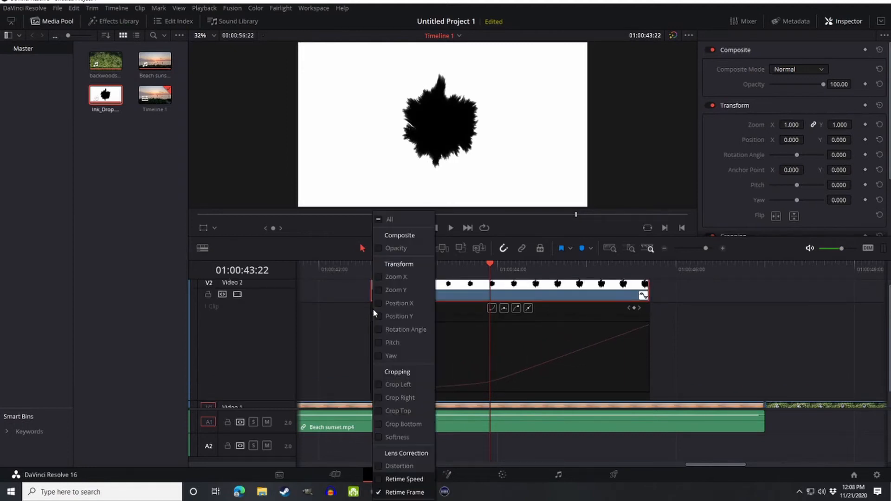
{"action": "left_click", "coordinate": [378, 493]}
{"action": "left_click", "coordinate": [572, 346]}
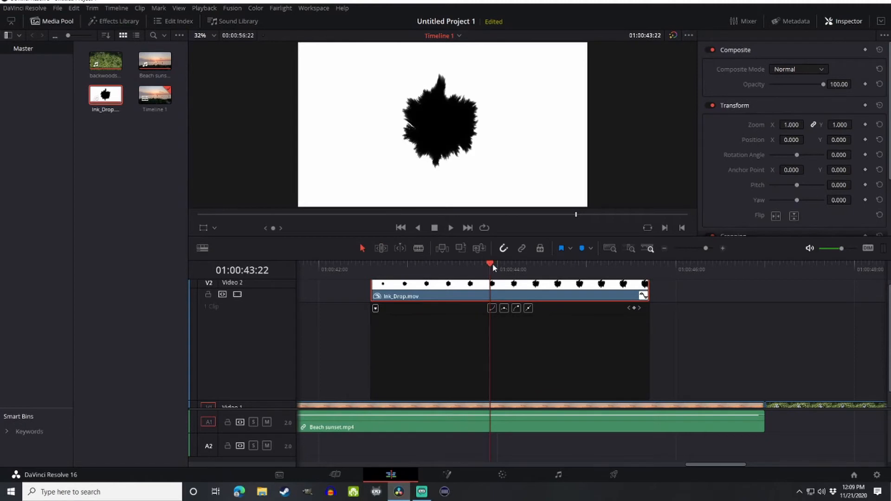
Step: Increase the Ink_Drop clip's zoom to 4.750 at its last frame
{"action": "left_click_drag", "start_coordinate": [491, 263], "coordinate": [646, 270]}
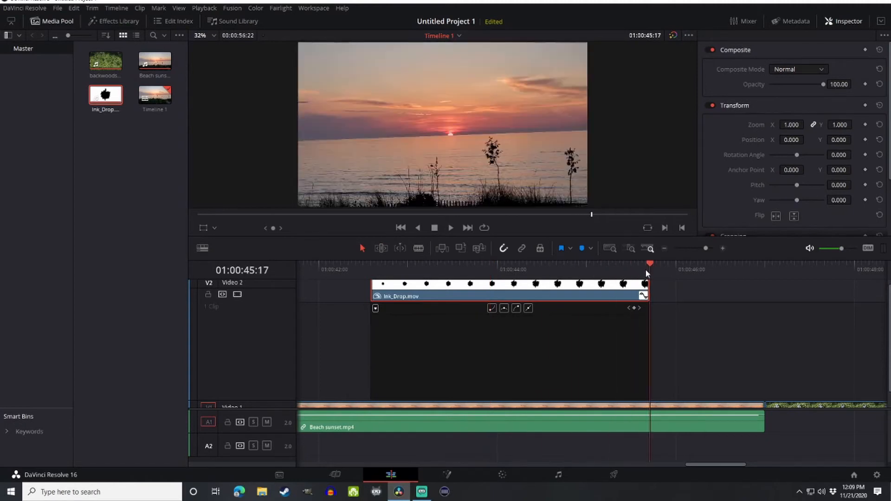
{"action": "key", "text": "Left"}
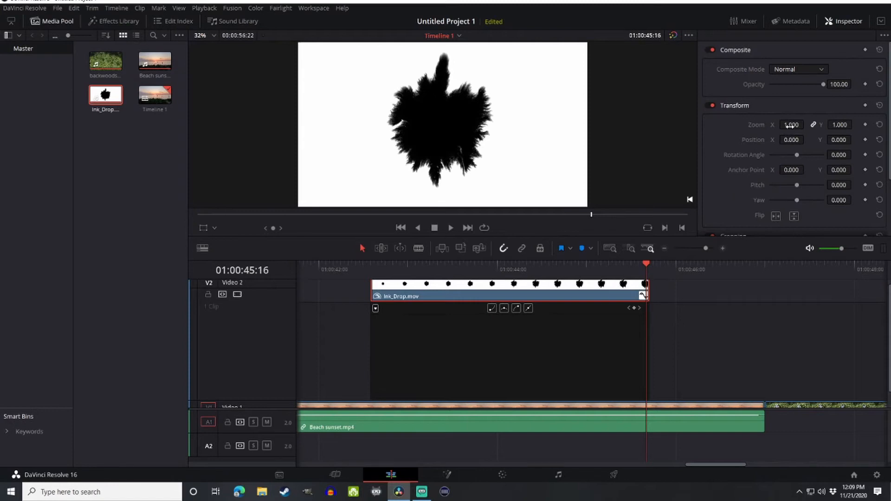
{"action": "left_click_drag", "start_coordinate": [791, 124], "coordinate": [807, 124]}
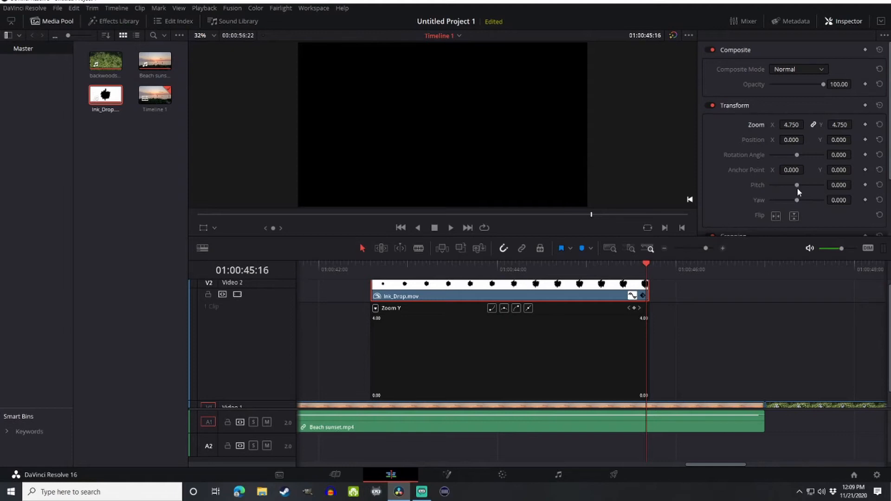
Step: At the Ink_Drop clip's first frame, set its zoom to 1.000 and add a zoom keyframe
{"action": "key", "text": "Up"}
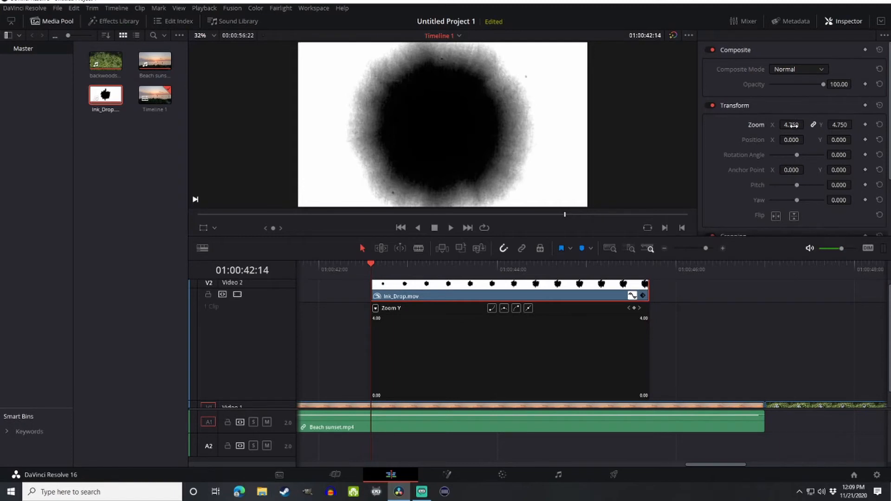
{"action": "mouse_move", "coordinate": [791, 125]}
{"action": "left_mouse_down"}
{"action": "mouse_move", "coordinate": [759, 124]}
{"action": "mouse_move", "coordinate": [837, 124]}
{"action": "mouse_move", "coordinate": [807, 125]}
{"action": "left_mouse_up"}
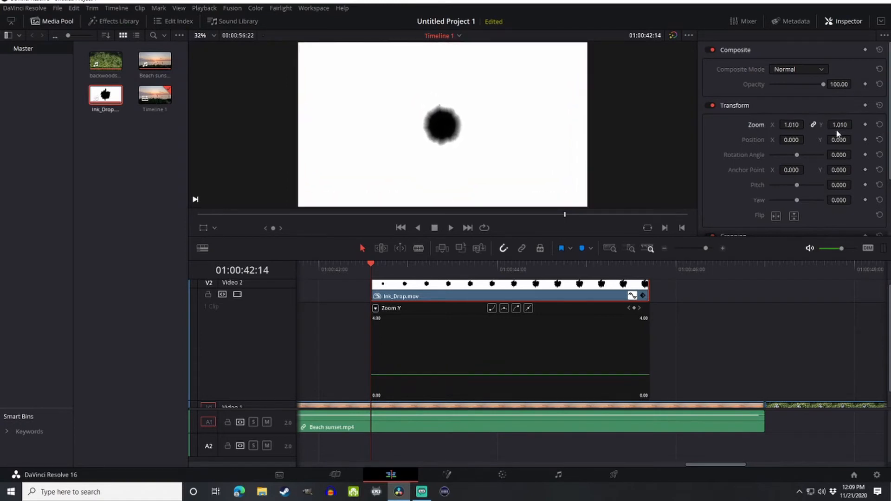
{"action": "left_click", "coordinate": [795, 124]}
{"action": "left_click_drag", "start_coordinate": [798, 124], "coordinate": [799, 124]}
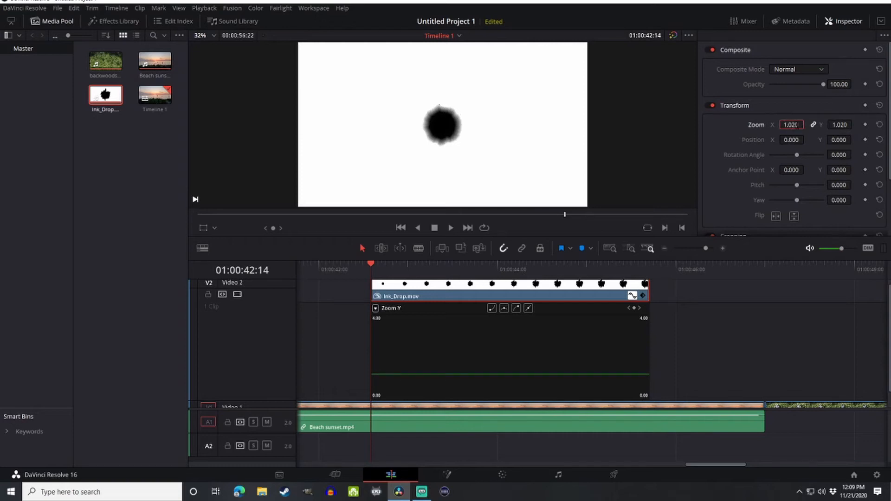
{"action": "key", "text": "BackSpace"}
{"action": "key", "text": "BackSpace"}
{"action": "key", "text": "Return"}
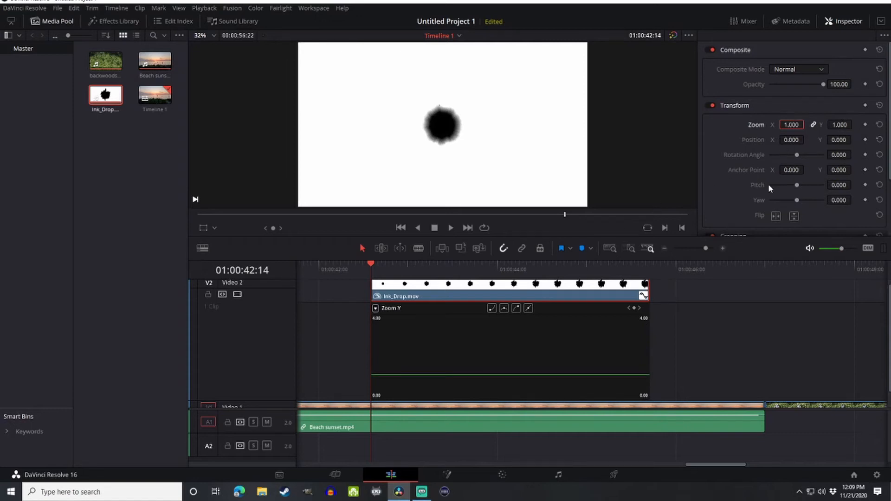
{"action": "left_click", "coordinate": [866, 125]}
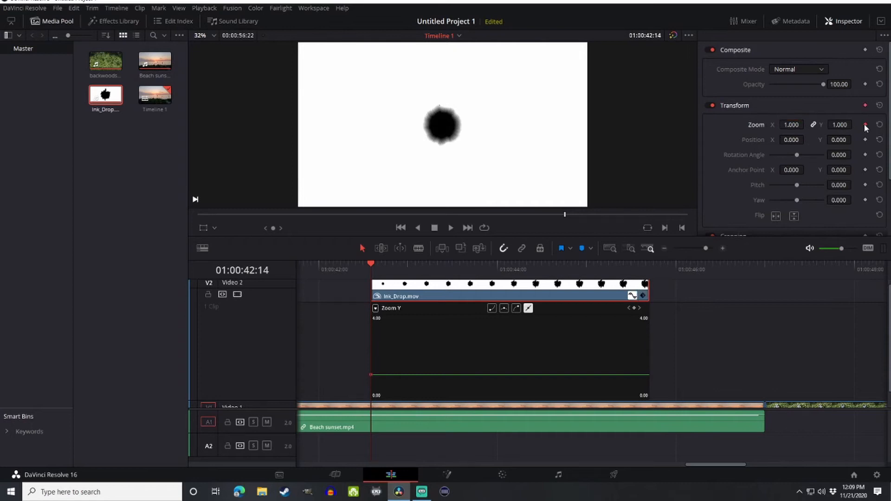
Step: At the Ink_Drop clip's last frame, 01:00:45:16, set the zoom to 4.760 as the ending keyframe
{"action": "left_click", "coordinate": [648, 325]}
{"action": "left_click", "coordinate": [643, 264]}
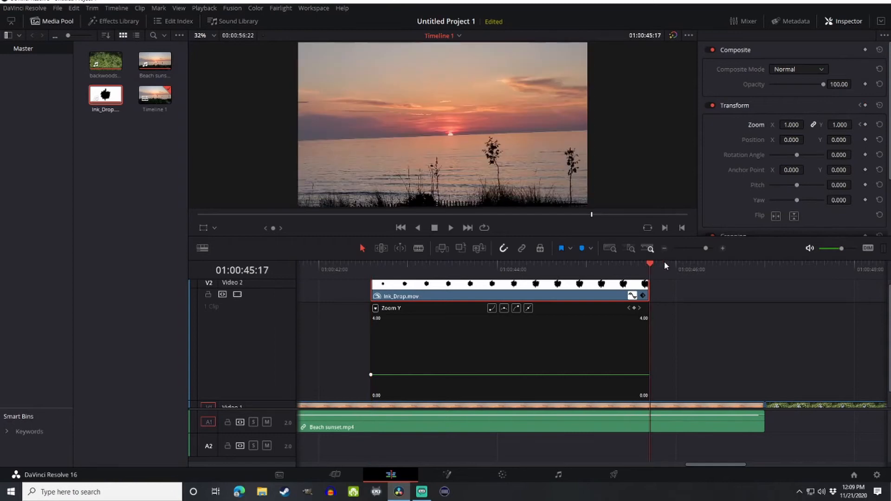
{"action": "key", "text": "Left"}
{"action": "key", "text": "Right"}
{"action": "key", "text": "Left"}
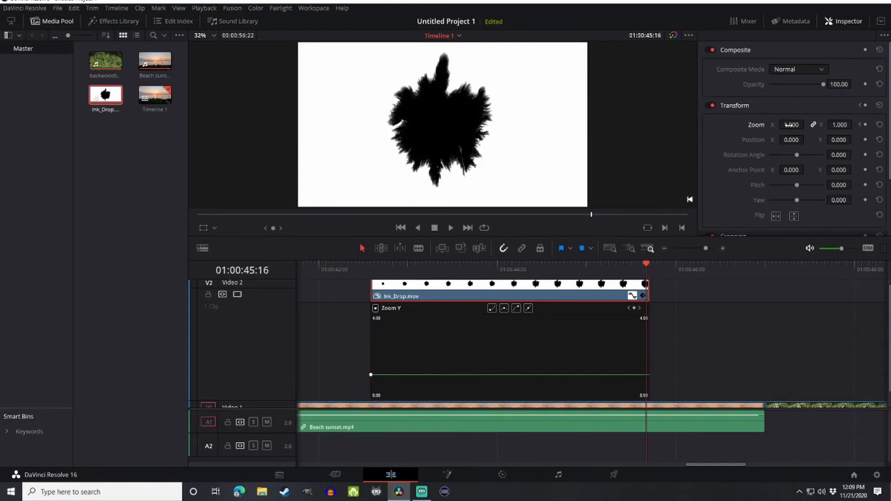
{"action": "left_click_drag", "start_coordinate": [792, 124], "coordinate": [809, 125]}
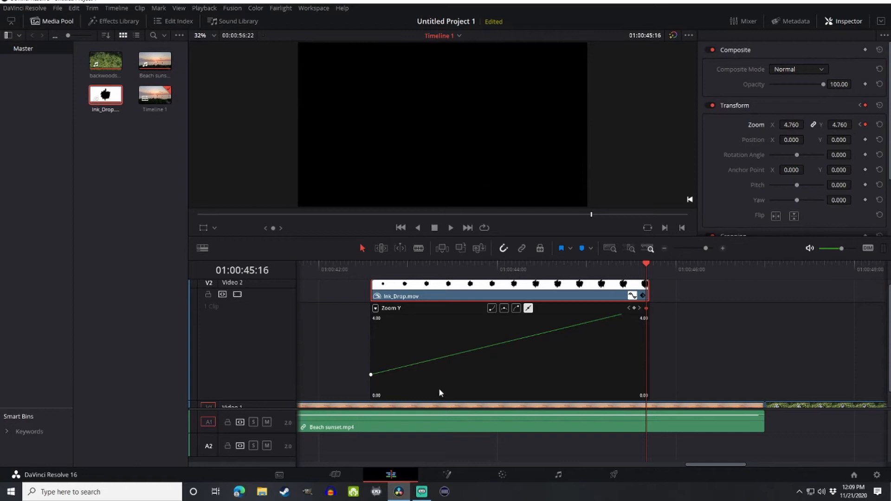
Step: Close Ink_Drop's curve editor and move the clip to start at the backwoods stinger cut, with the playhead at the ink clip's end
{"action": "left_click", "coordinate": [633, 295]}
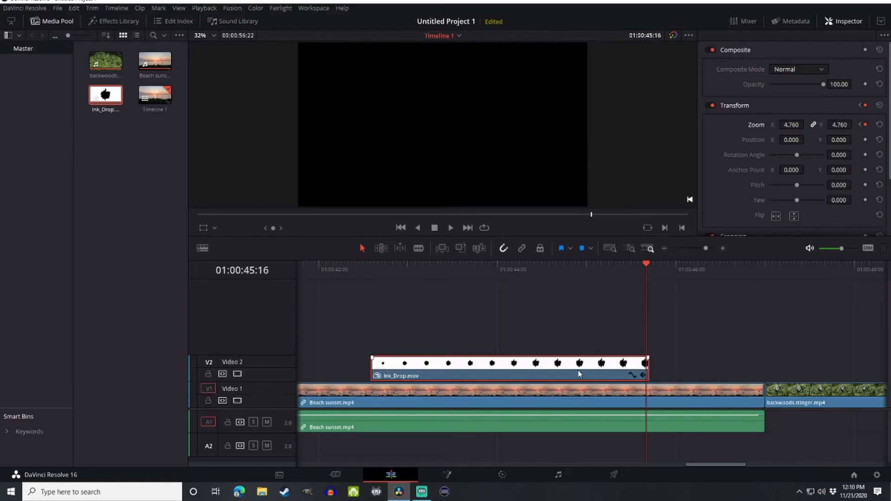
{"action": "left_click", "coordinate": [665, 249]}
{"action": "left_click", "coordinate": [664, 249]}
{"action": "left_click_drag", "start_coordinate": [550, 372], "coordinate": [647, 373]}
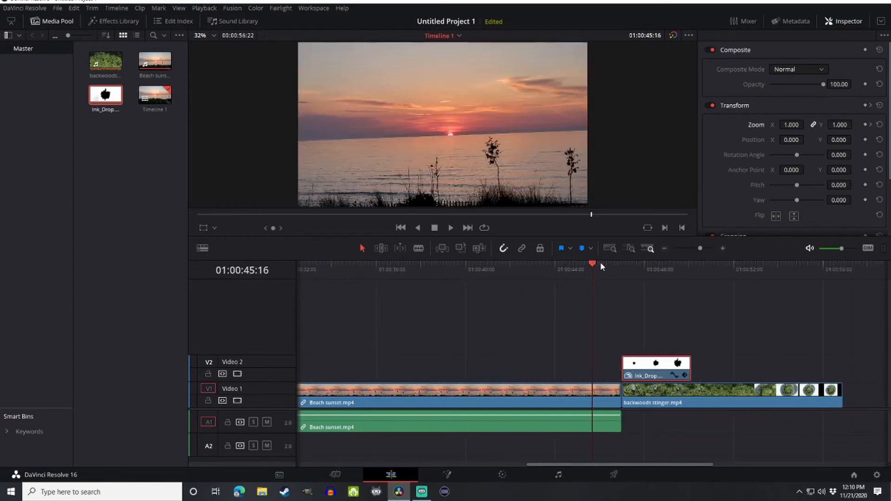
{"action": "left_click_drag", "start_coordinate": [600, 262], "coordinate": [692, 265]}
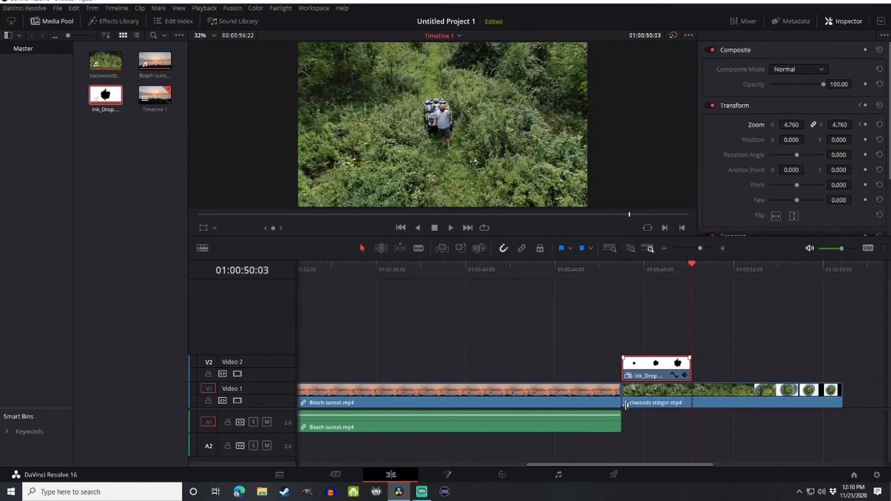
Step: Split the backwoods stinger clip at the Ink_Drop clip's end, 01:00:50:03
{"action": "left_click", "coordinate": [345, 475]}
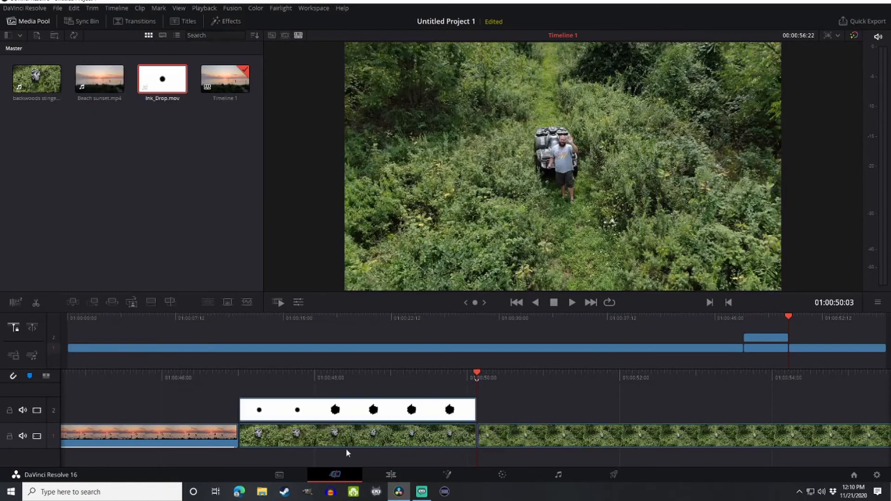
{"action": "left_click", "coordinate": [391, 474]}
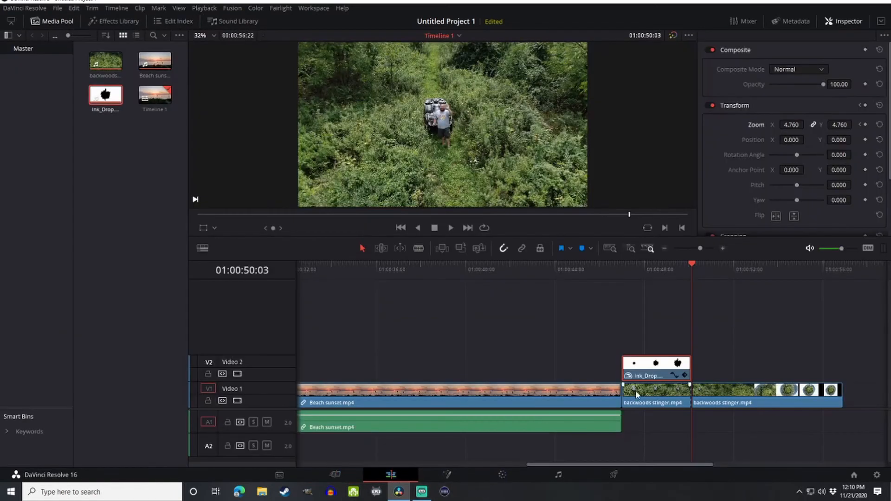
{"action": "left_click", "coordinate": [667, 428]}
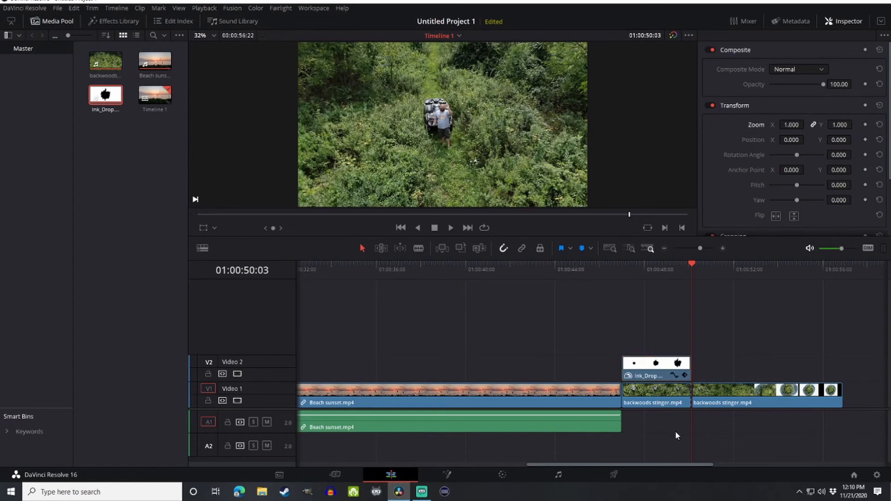
Step: Select Ink_Drop with the backwoods stinger segment beneath it, and switch Ink_Drop's node 01 to monochrome in color grading
{"action": "left_click_drag", "start_coordinate": [675, 431], "coordinate": [654, 360]}
{"action": "left_click", "coordinate": [502, 475]}
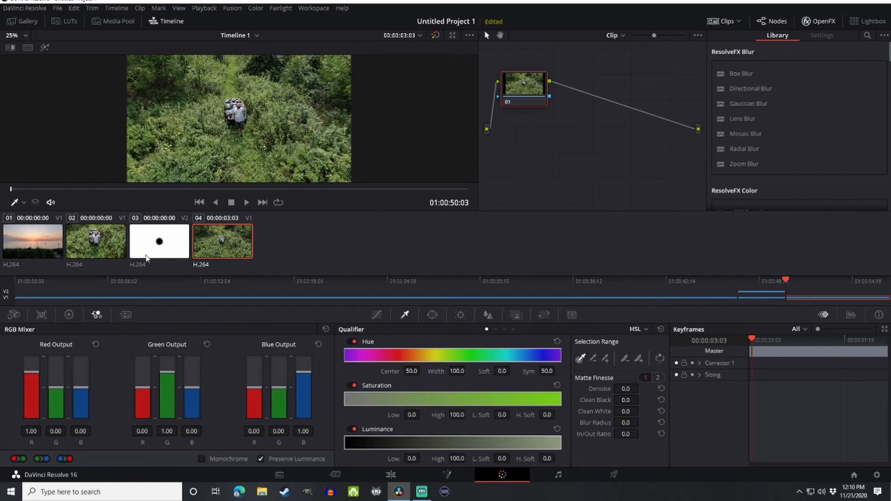
{"action": "left_click", "coordinate": [153, 240]}
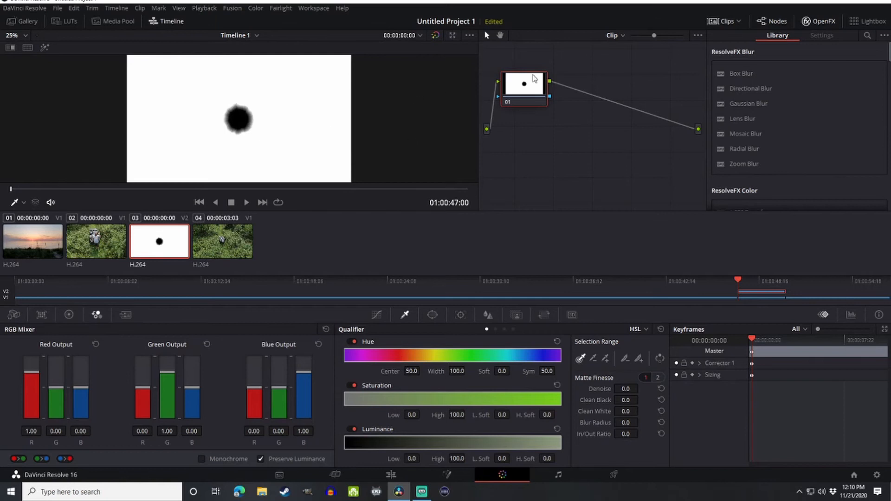
{"action": "left_click", "coordinate": [203, 459]}
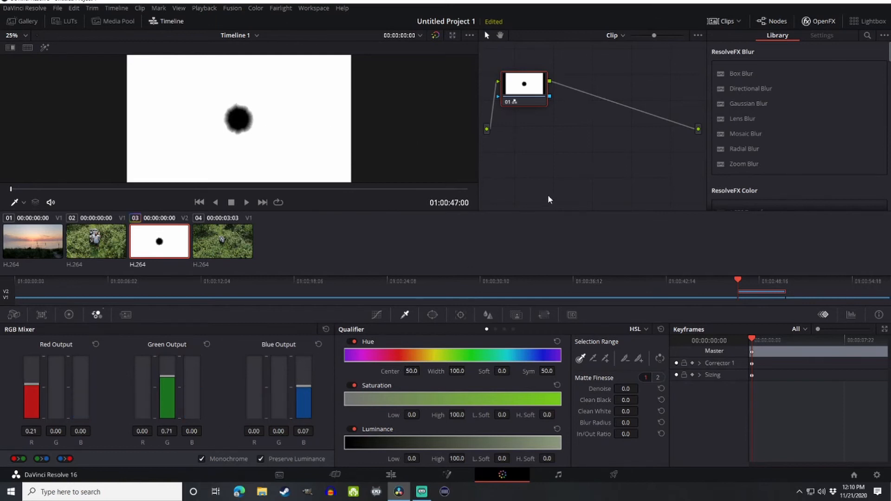
Step: Add an alpha output and a second serial node to Ink_Drop's grade, and connect node 02's alpha to that output
{"action": "right_click", "coordinate": [588, 152]}
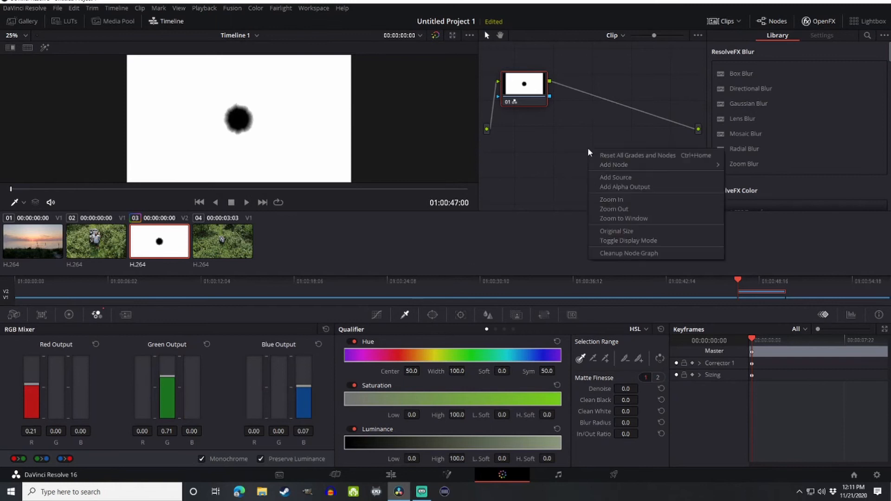
{"action": "left_click", "coordinate": [612, 187]}
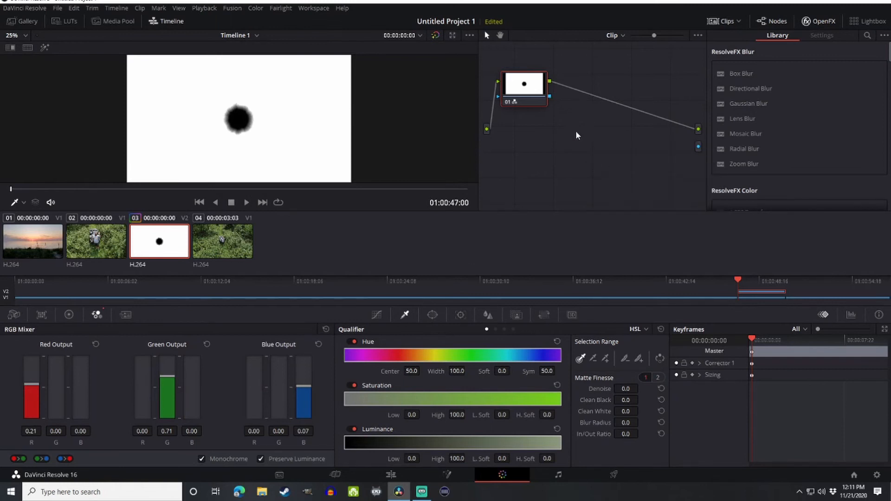
{"action": "key", "text": "alt+s"}
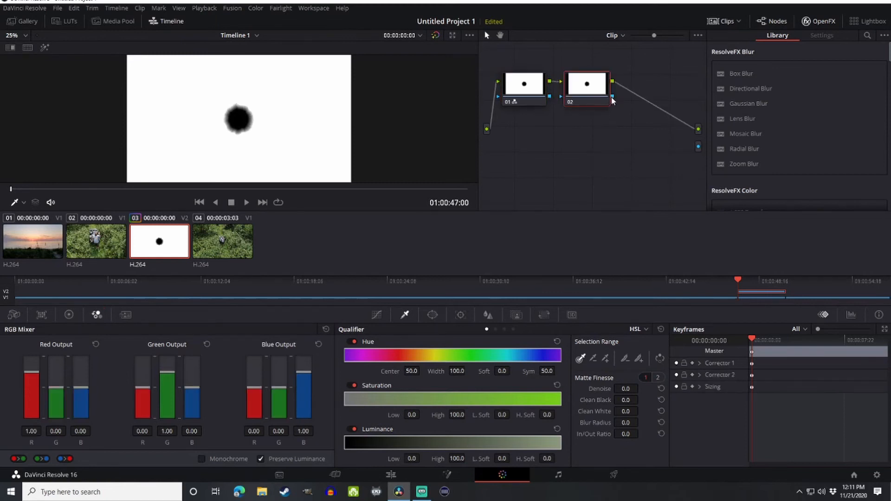
{"action": "left_click_drag", "start_coordinate": [613, 99], "coordinate": [698, 147]}
Step: Key the black ink with the qualifier on node 02, invert the selection, and play back the result
{"action": "mouse_move", "coordinate": [345, 443]}
{"action": "left_mouse_down"}
{"action": "mouse_move", "coordinate": [390, 443]}
{"action": "mouse_move", "coordinate": [346, 443]}
{"action": "left_mouse_up"}
{"action": "left_click", "coordinate": [240, 116]}
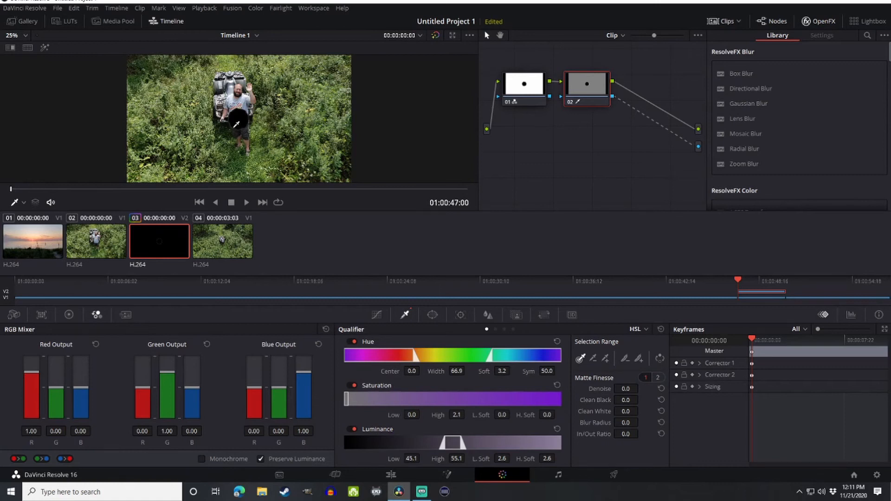
{"action": "left_click", "coordinate": [662, 359]}
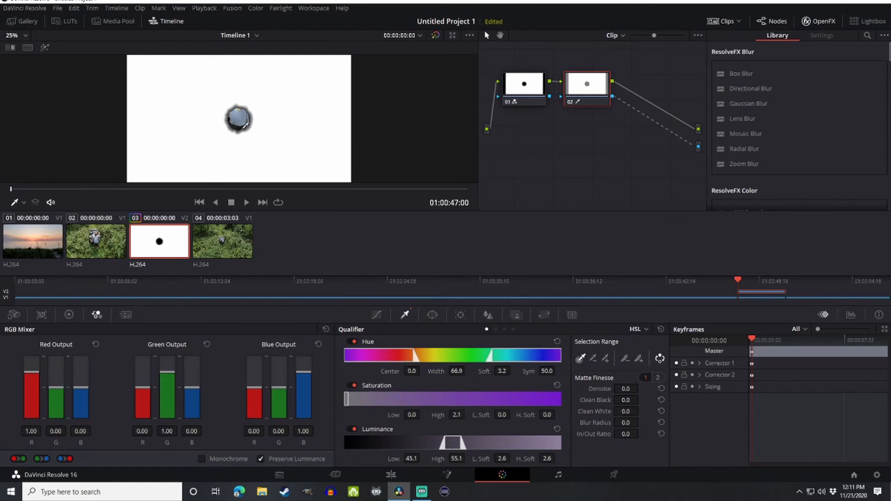
{"action": "left_click", "coordinate": [246, 203]}
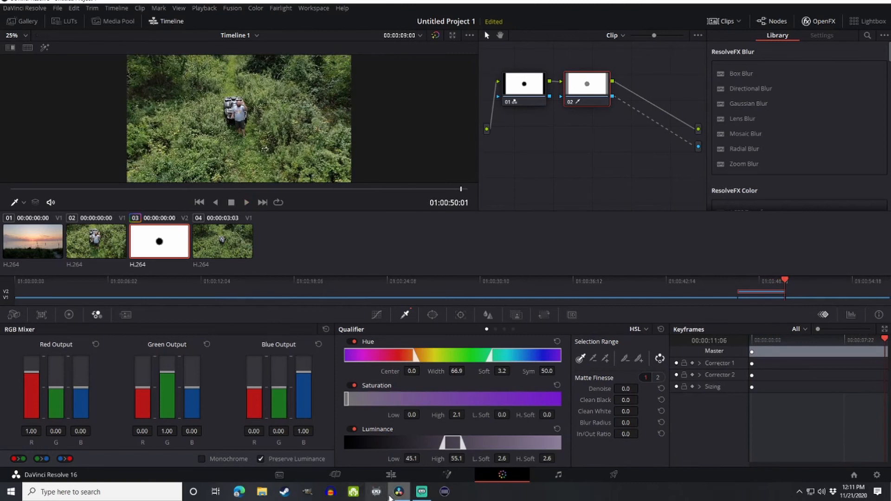
Step: Combine the Ink_Drop clip and the backwoods stinger segment beneath it into a compound clip on the edit timeline
{"action": "left_click", "coordinate": [393, 472]}
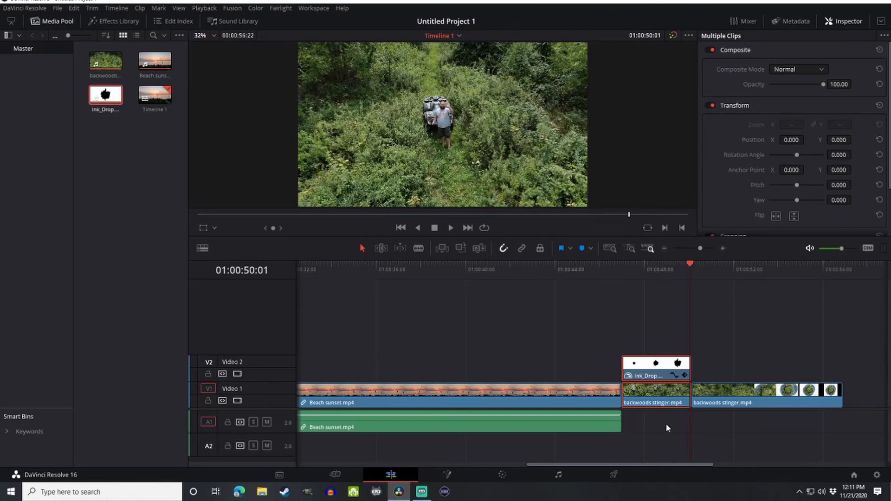
{"action": "right_click", "coordinate": [651, 368]}
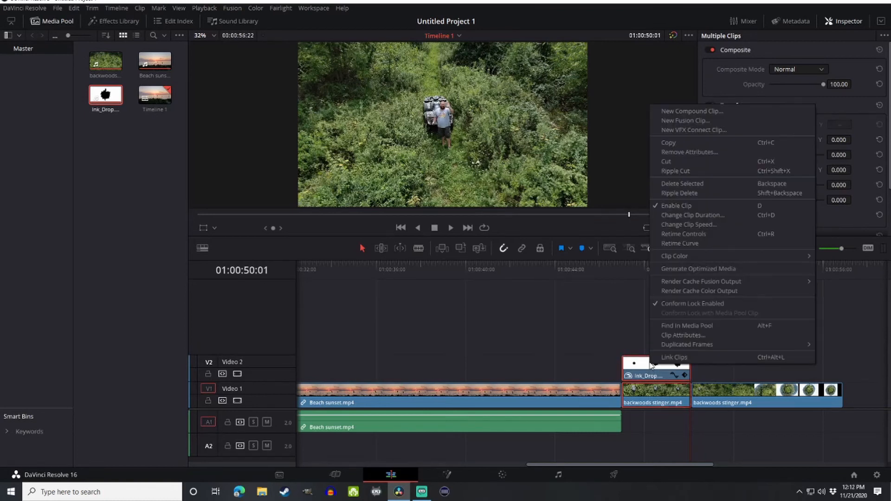
{"action": "left_click", "coordinate": [678, 111]}
{"action": "left_click", "coordinate": [528, 267]}
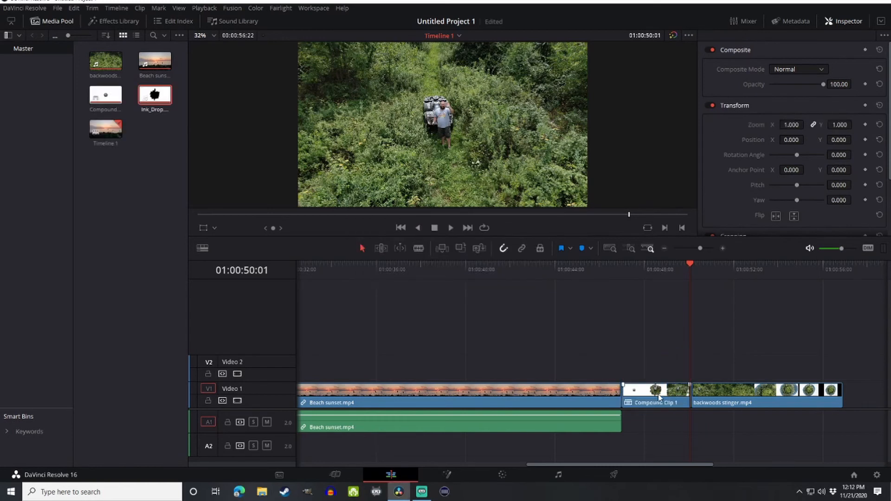
Step: Move the compound clip onto Video 2 above the end of Beach sunset and split Beach sunset at the compound clip's start, 01:00:43:21
{"action": "left_click_drag", "start_coordinate": [659, 397], "coordinate": [583, 366]}
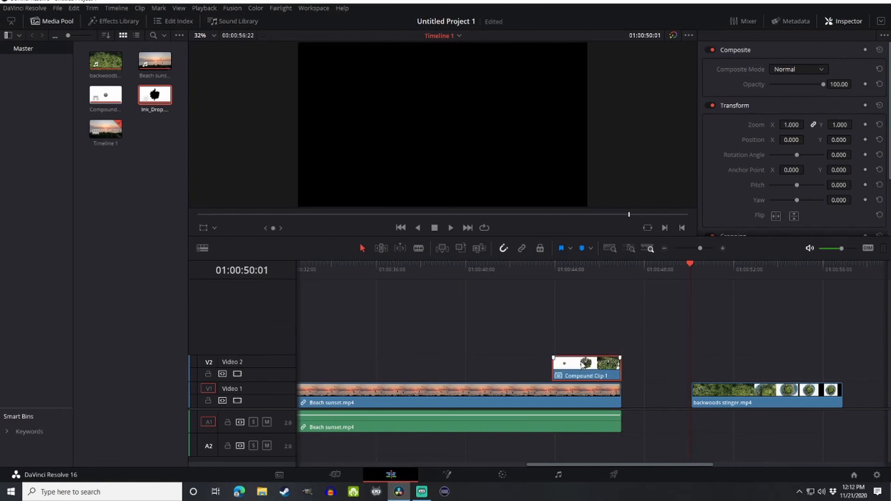
{"action": "left_click_drag", "start_coordinate": [674, 265], "coordinate": [553, 288]}
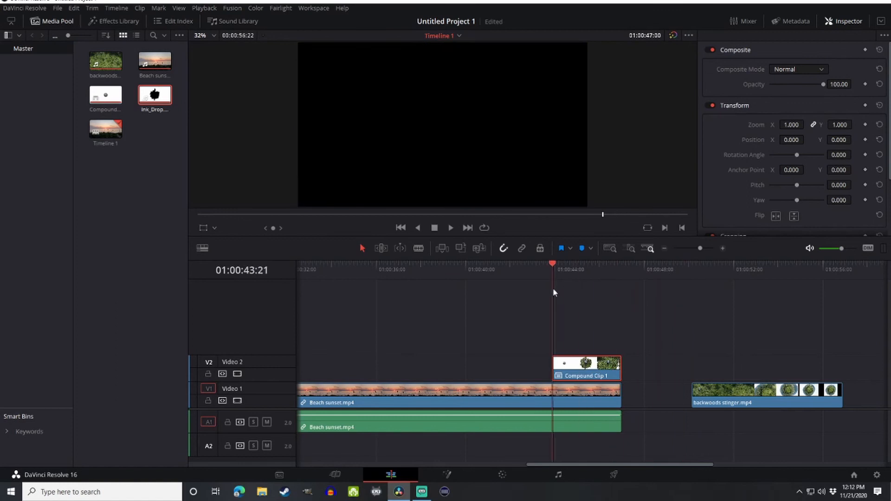
{"action": "left_click", "coordinate": [335, 474]}
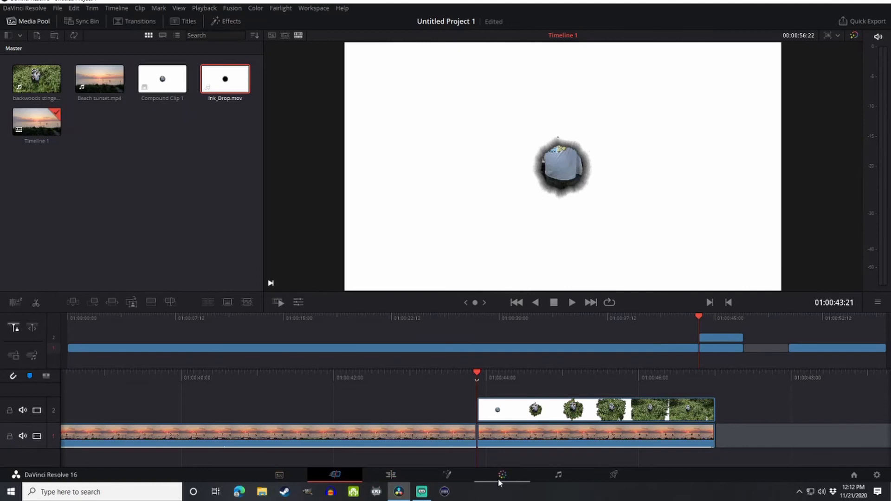
{"action": "left_click", "coordinate": [391, 474]}
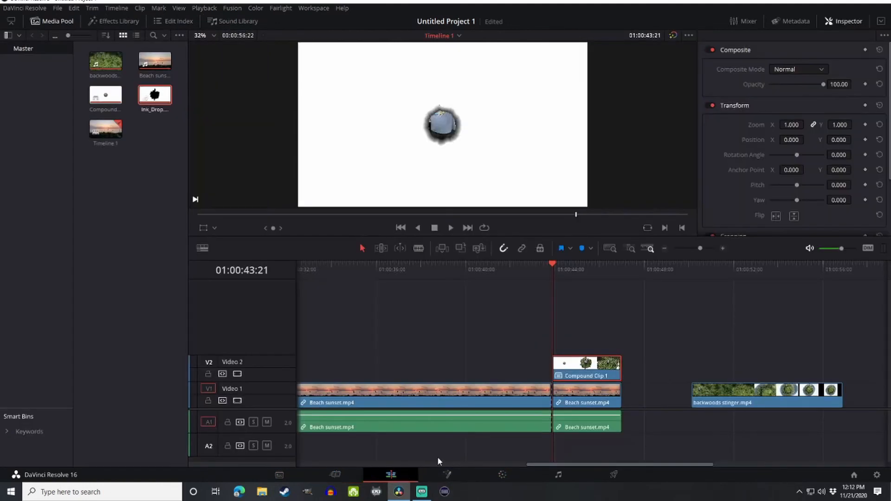
{"action": "left_click", "coordinate": [581, 426]}
{"action": "right_click", "coordinate": [580, 426]}
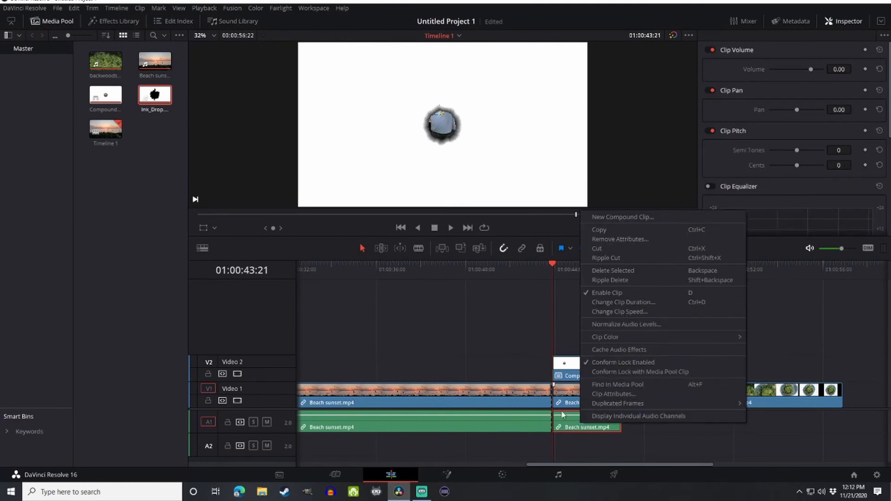
{"action": "left_click", "coordinate": [476, 308]}
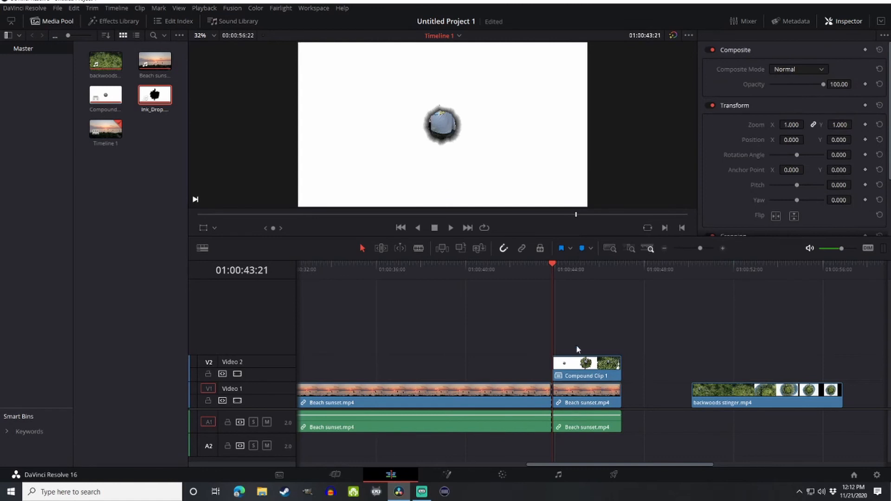
{"action": "left_click", "coordinate": [593, 373]}
{"action": "left_click_drag", "start_coordinate": [636, 405], "coordinate": [580, 370]}
{"action": "right_click", "coordinate": [580, 369]}
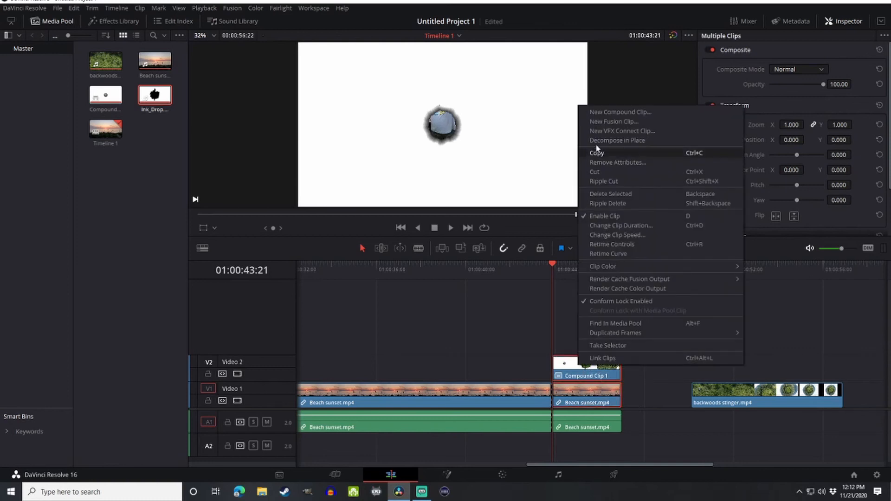
{"action": "left_click", "coordinate": [655, 407]}
Step: Select the compound clip with the Beach sunset segment beneath it, and add an alpha output and second serial node to its grade
{"action": "left_click_drag", "start_coordinate": [634, 402], "coordinate": [586, 367]}
{"action": "left_click", "coordinate": [502, 474]}
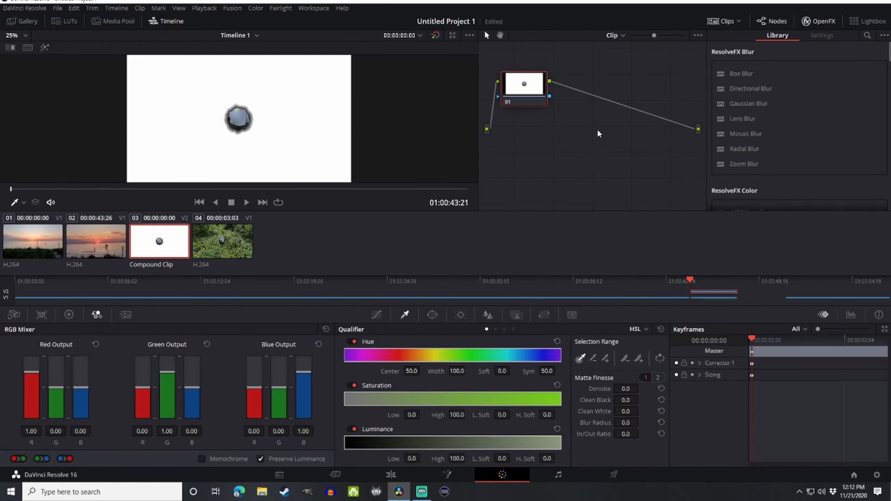
{"action": "right_click", "coordinate": [587, 158]}
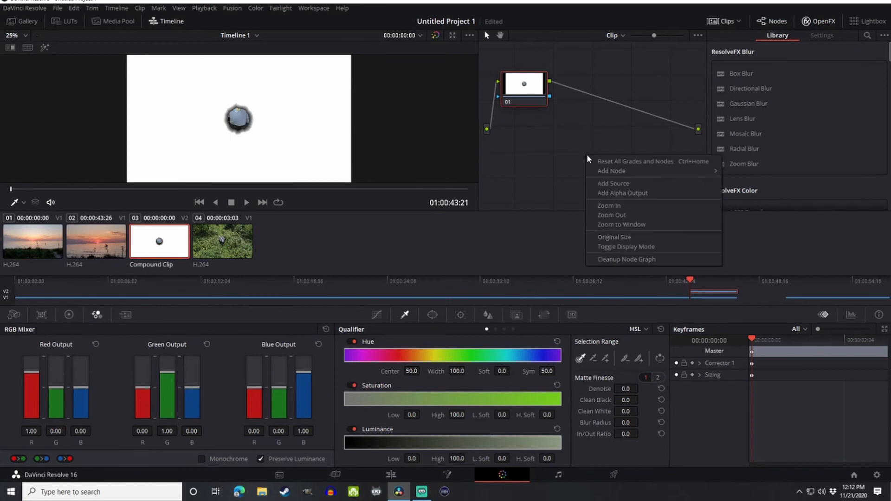
{"action": "left_click", "coordinate": [607, 194]}
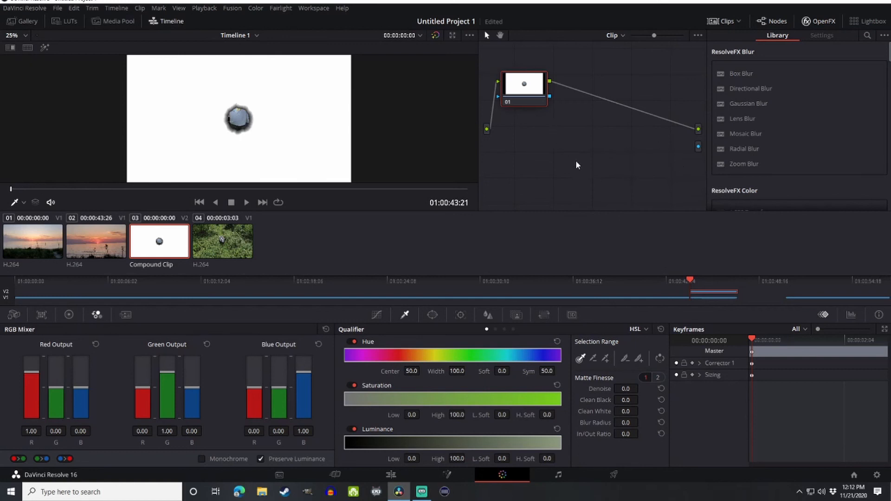
{"action": "key", "text": "alt+s"}
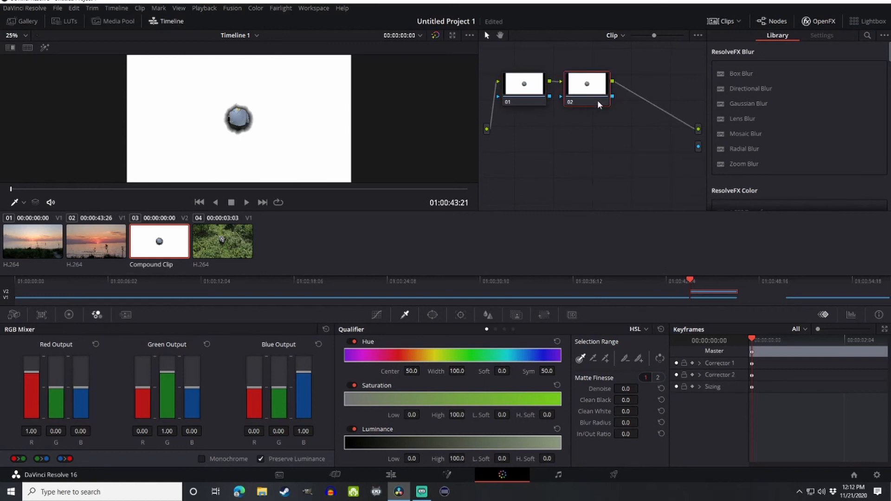
Step: Connect node 02's alpha to the alpha output and key out the white by lowering the qualifier's luminance high to 74.4
{"action": "left_click_drag", "start_coordinate": [611, 98], "coordinate": [699, 149]}
{"action": "left_click_drag", "start_coordinate": [561, 443], "coordinate": [505, 442]}
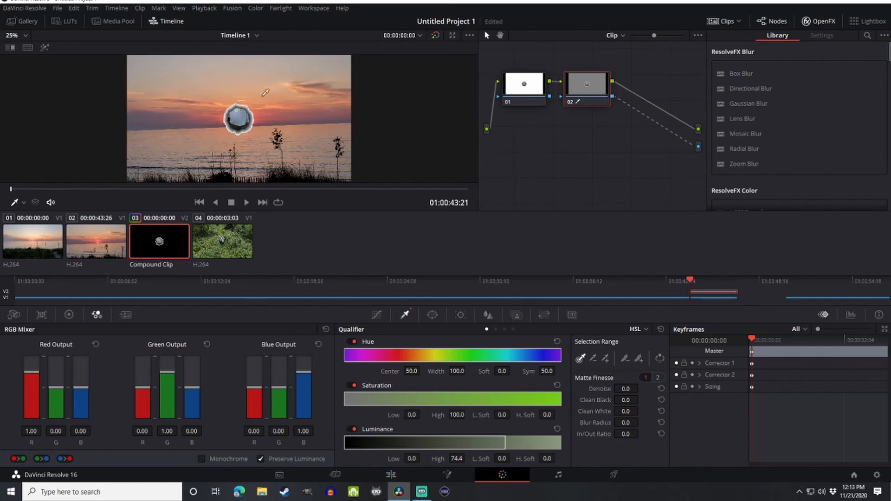
Step: Move the remaining backwoods stinger clip on the edit timeline to start right at the end of Beach sunset, closing the gap
{"action": "left_click", "coordinate": [391, 475]}
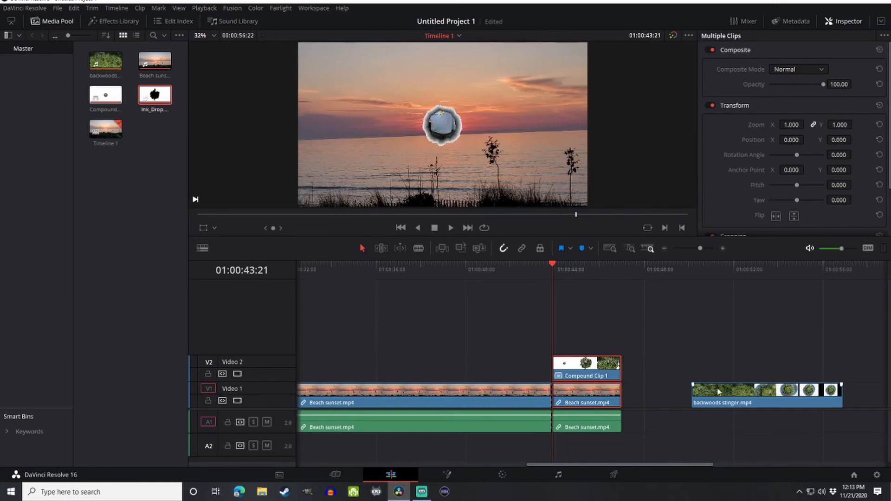
{"action": "left_click_drag", "start_coordinate": [722, 395], "coordinate": [650, 392]}
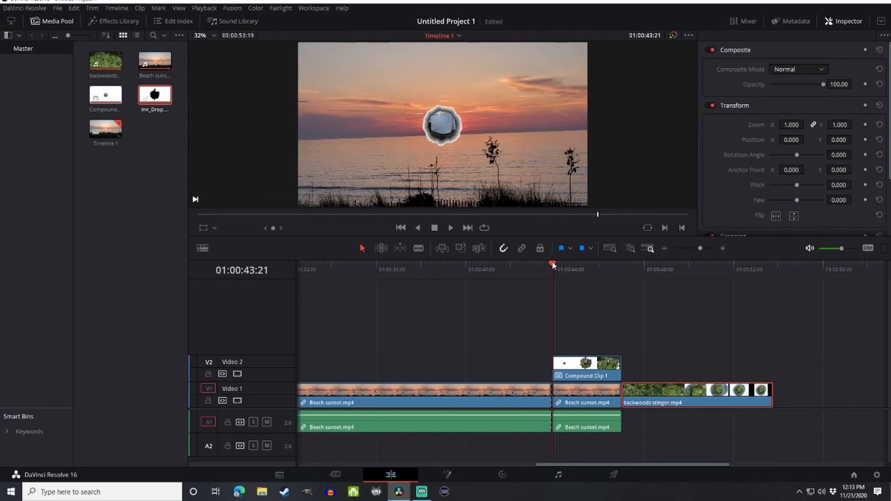
Step: Play the timeline from 01:00:40:00 to preview the ink drop transition
{"action": "left_click", "coordinate": [483, 268]}
{"action": "mouse_move", "coordinate": [484, 268]}
{"action": "left_mouse_down"}
{"action": "mouse_move", "coordinate": [466, 267]}
{"action": "mouse_move", "coordinate": [549, 264]}
{"action": "mouse_move", "coordinate": [435, 265]}
{"action": "mouse_move", "coordinate": [466, 268]}
{"action": "left_mouse_up"}
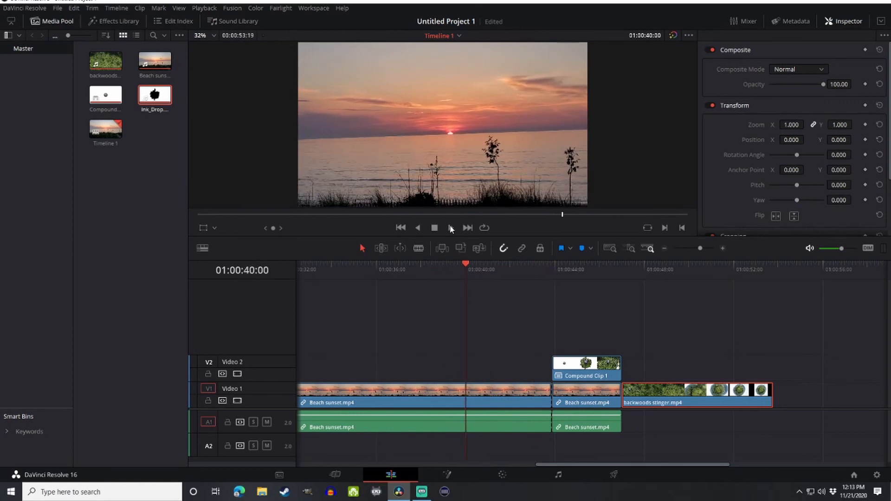
{"action": "left_click", "coordinate": [450, 228]}
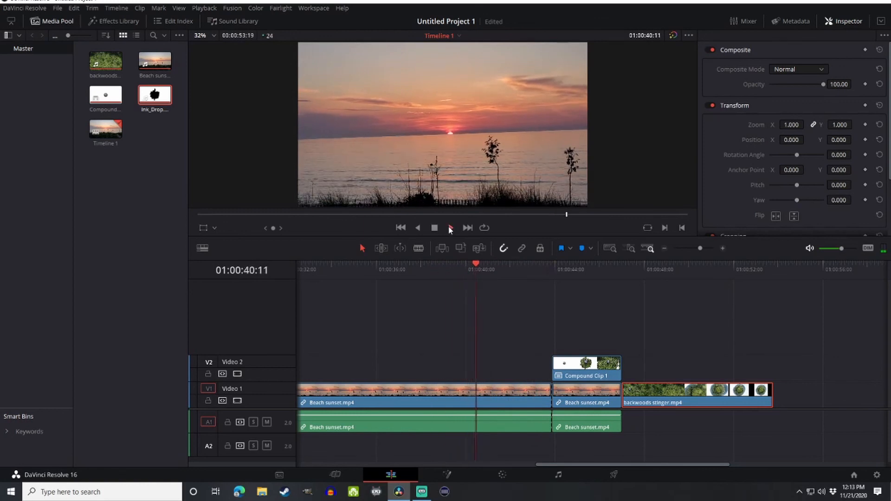